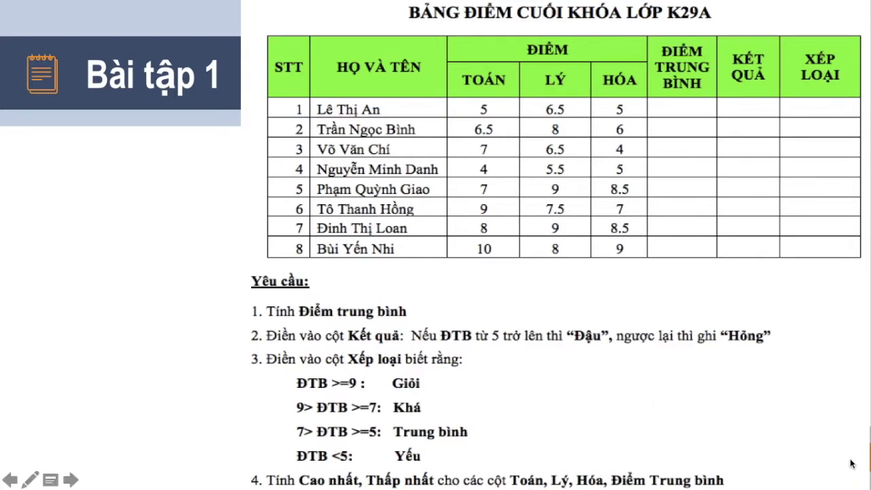
# Switch from PowerPoint to the Excel workbook with the K29A score table
pyautogui.press('super+Tab')
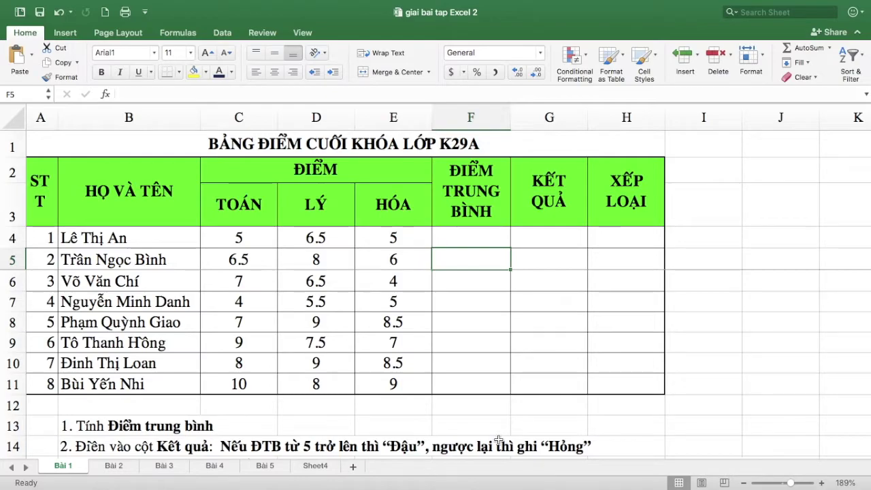
# Enter =(C4+D4+E4)/3 in F4 to average the first student's scores, giving 5.5
pyautogui.click(480, 234)
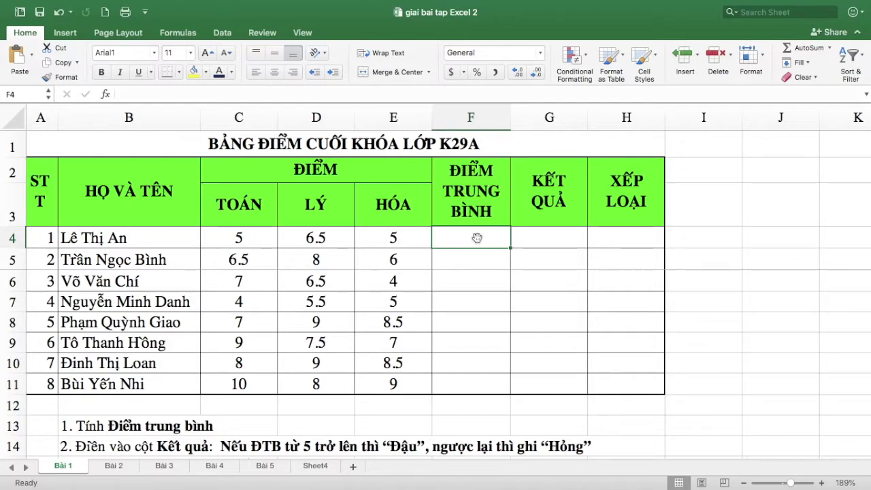
pyautogui.doubleClick(478, 237)
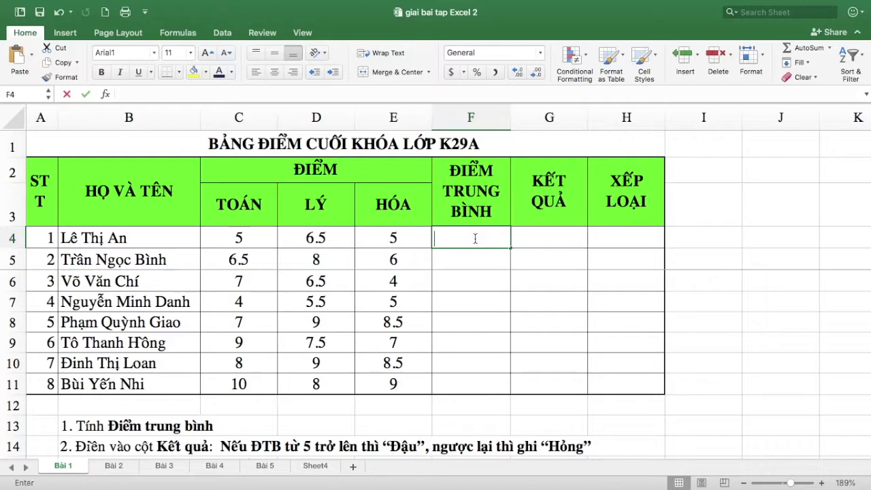
pyautogui.write('=')
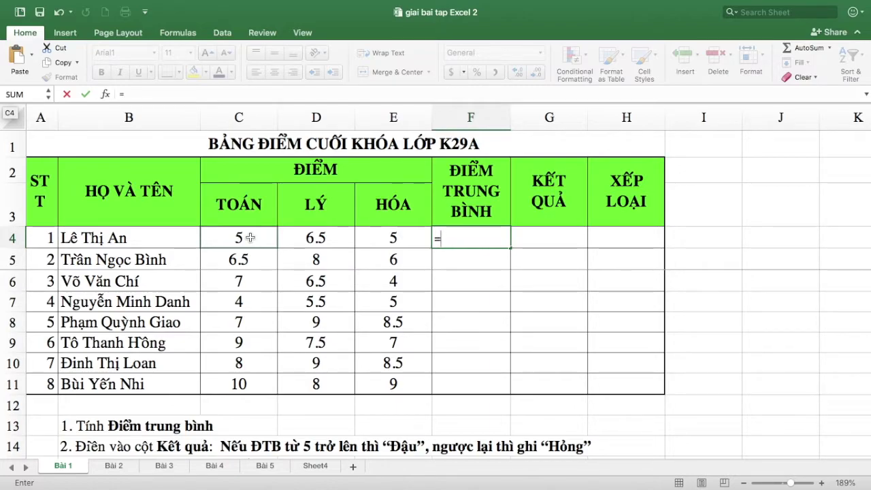
pyautogui.write('(')
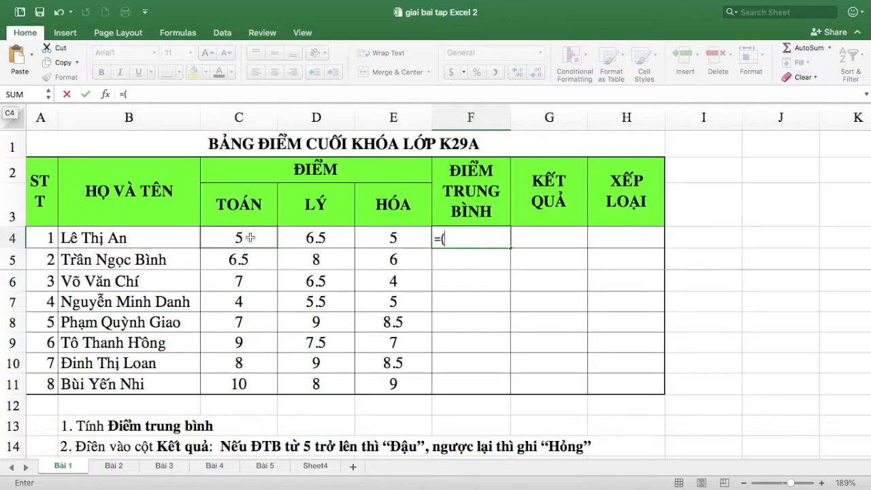
pyautogui.click(251, 237)
pyautogui.write('+')
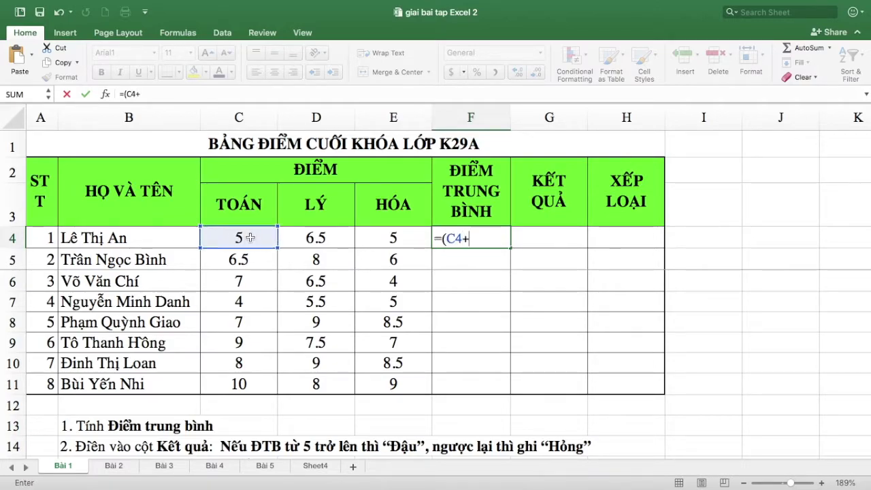
pyautogui.click(310, 236)
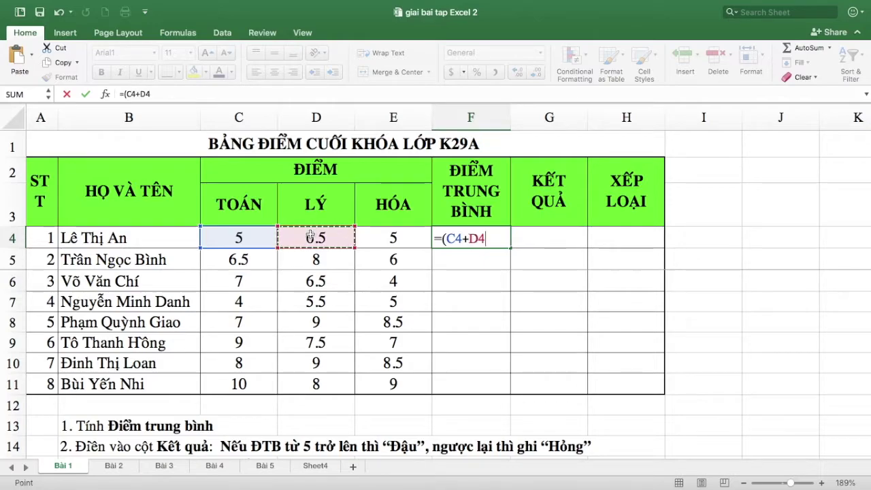
pyautogui.write('+')
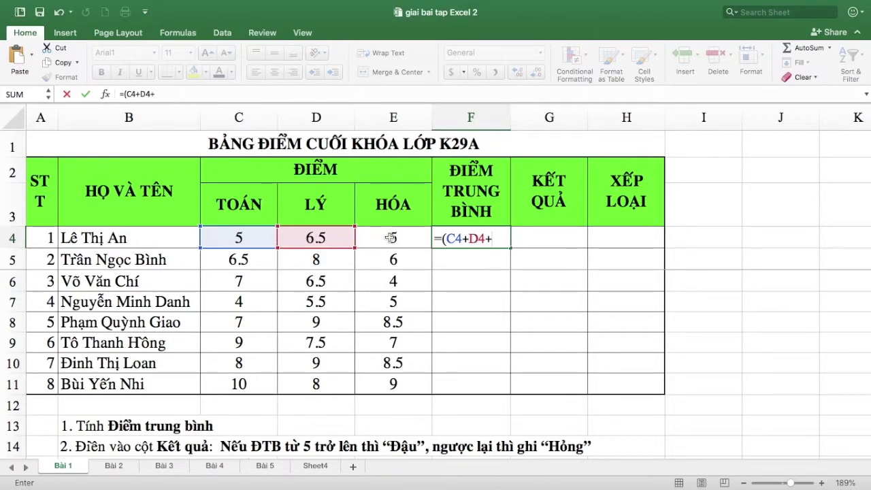
pyautogui.click(391, 237)
pyautogui.write(')')
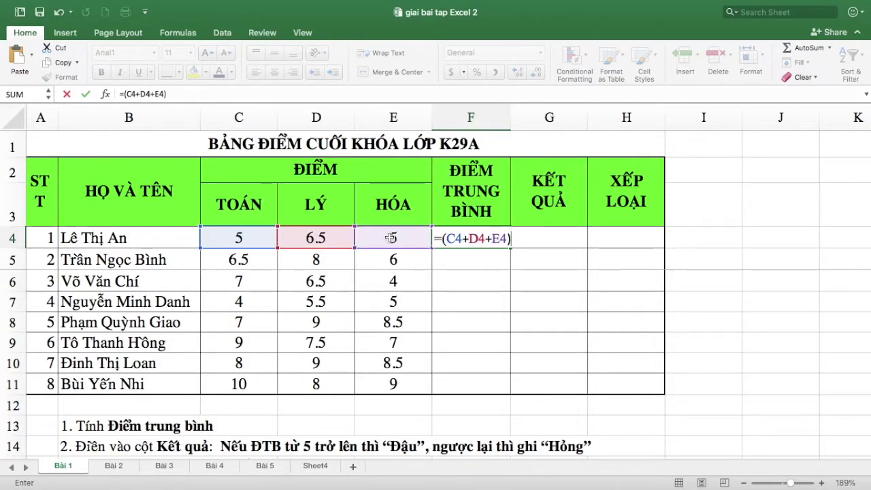
pyautogui.write('/3')
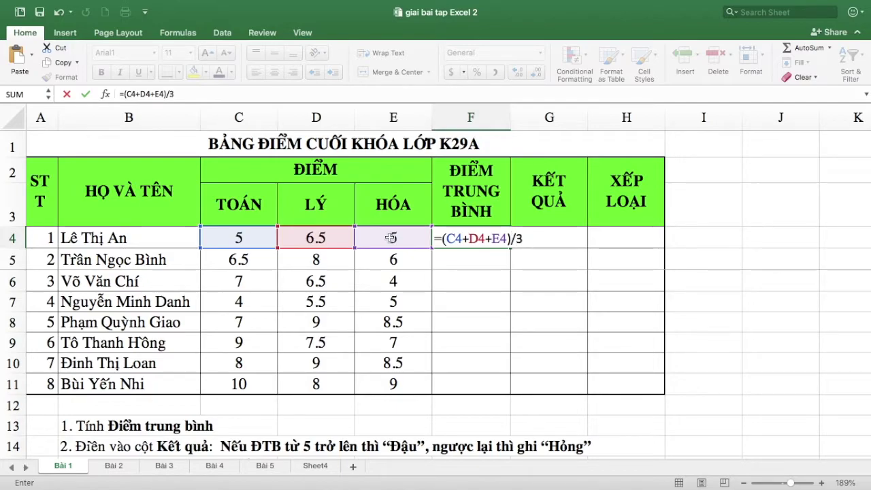
pyautogui.press('Return')
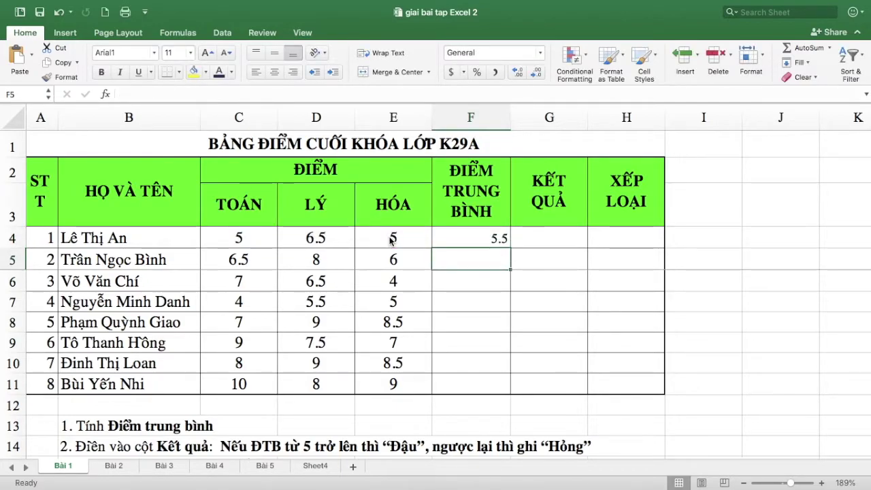
# Replace F4's formula with =averages(C4:E4), which results in a #NAME? error
pyautogui.click(460, 240)
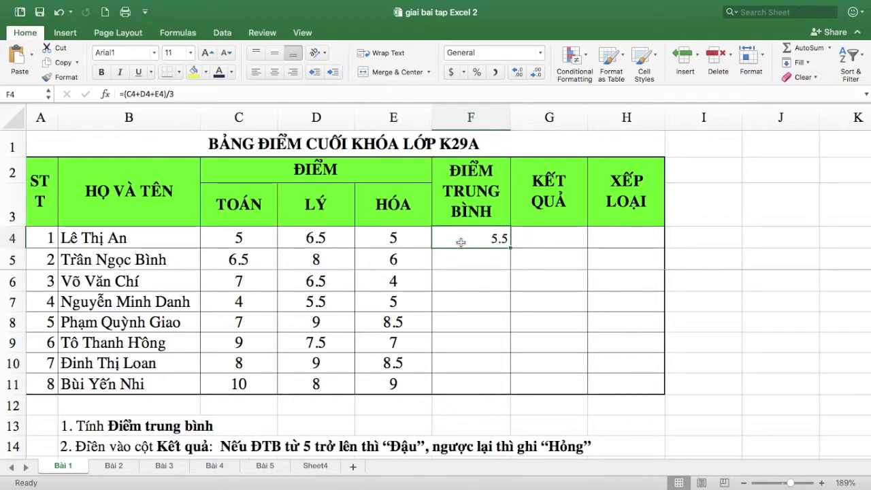
pyautogui.doubleClick(467, 240)
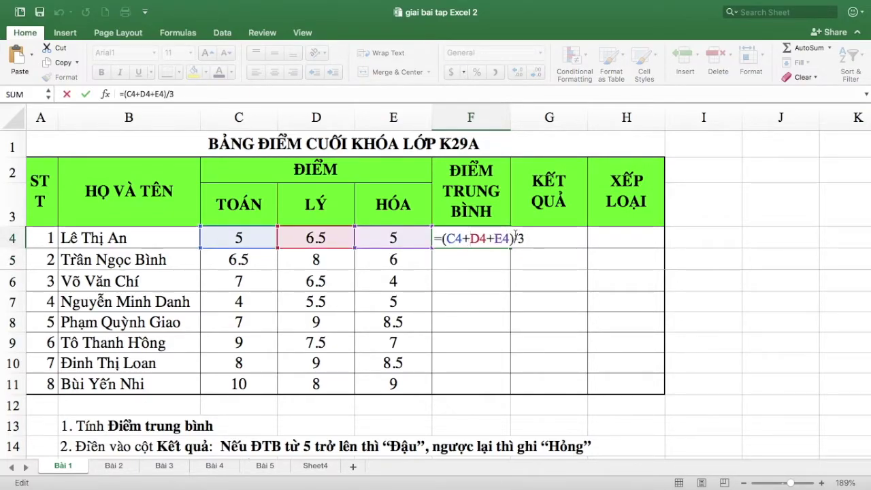
pyautogui.press('BackSpace')
pyautogui.press('BackSpace')
pyautogui.press('BackSpace')
pyautogui.press('BackSpace')
pyautogui.press('BackSpace')
pyautogui.press('BackSpace')
pyautogui.press('BackSpace')
pyautogui.press('BackSpace')
pyautogui.press('BackSpace')
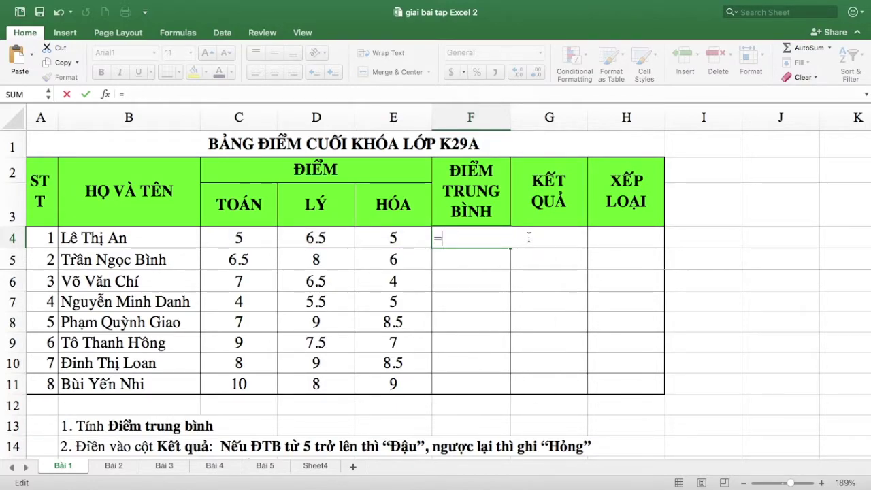
pyautogui.write('av')
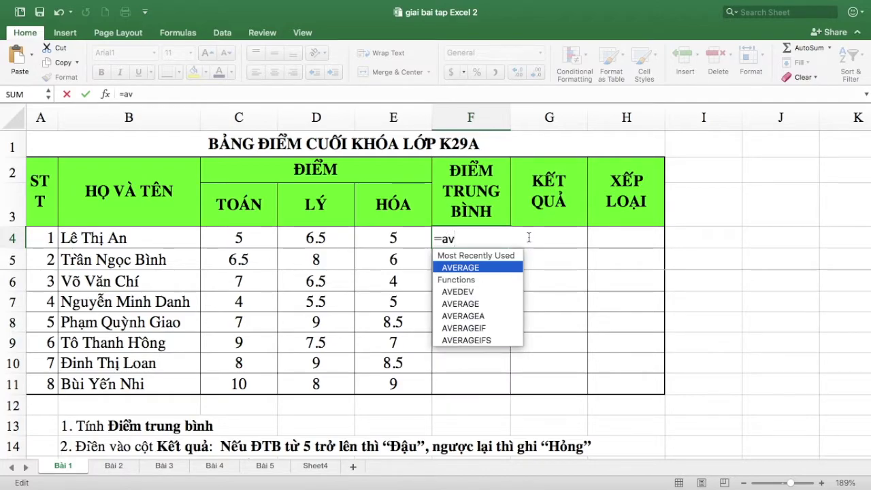
pyautogui.write('e')
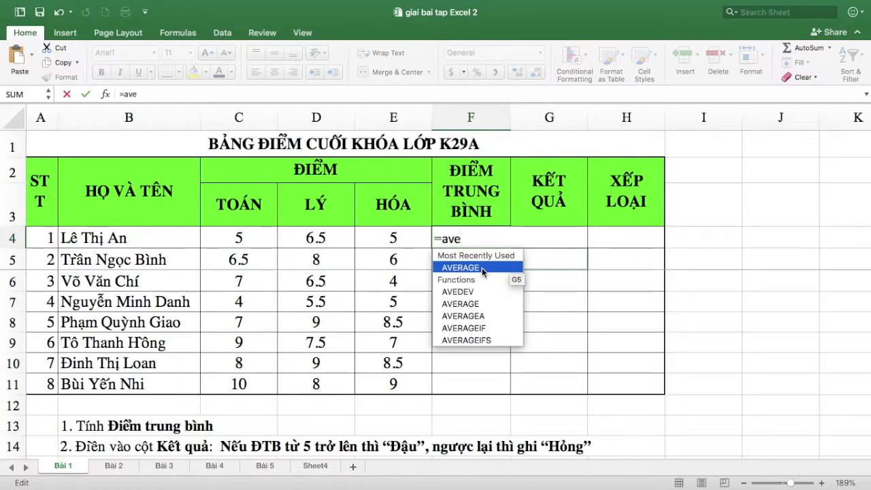
pyautogui.write('rage')
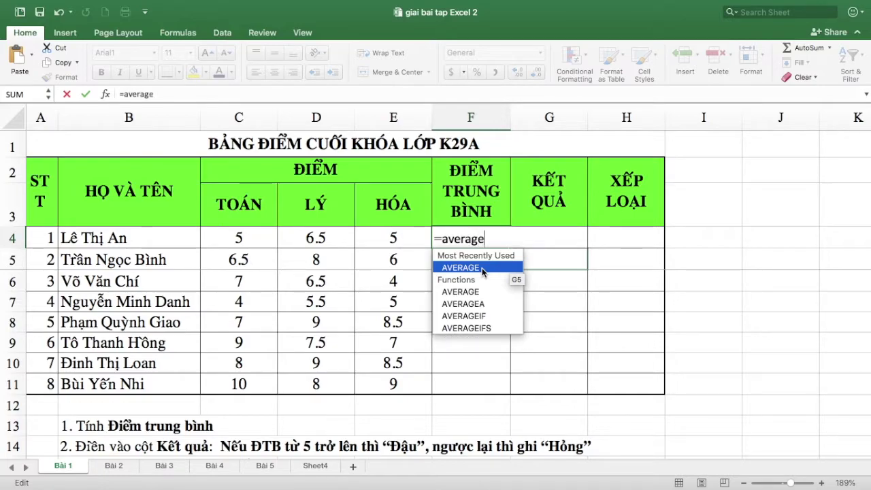
pyautogui.write('s')
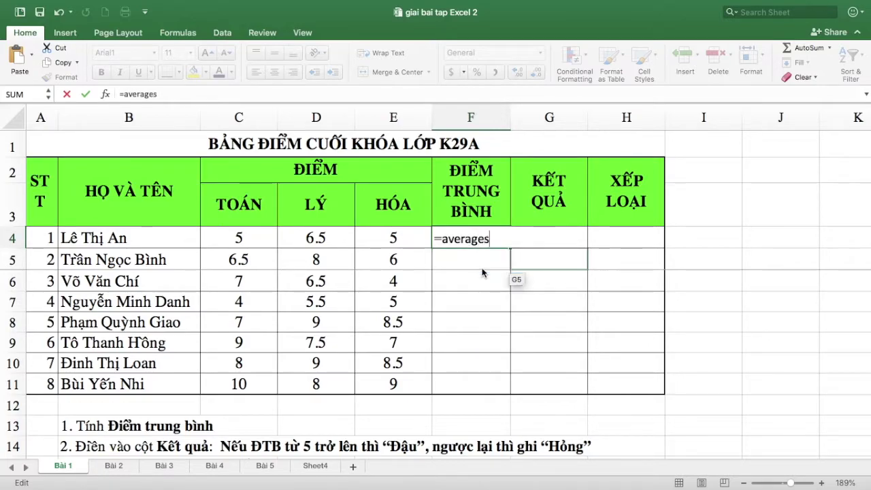
pyautogui.write('(')
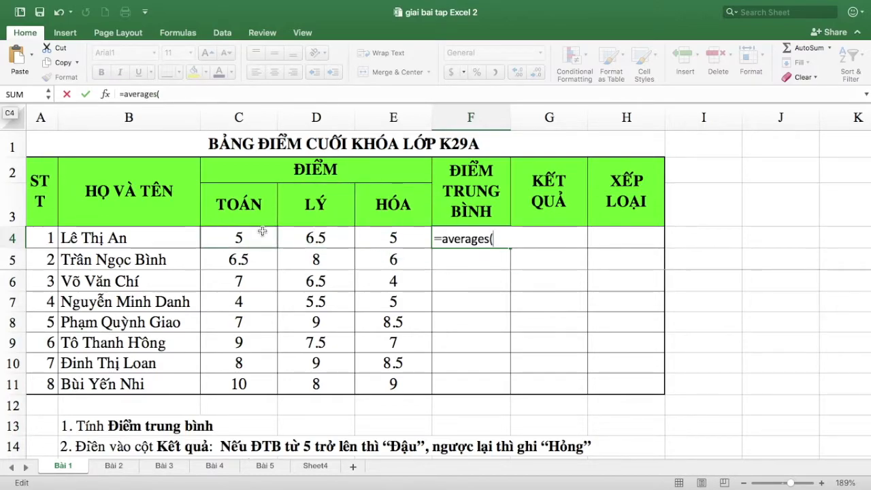
pyautogui.moveTo(262, 231); pyautogui.dragTo(376, 229)
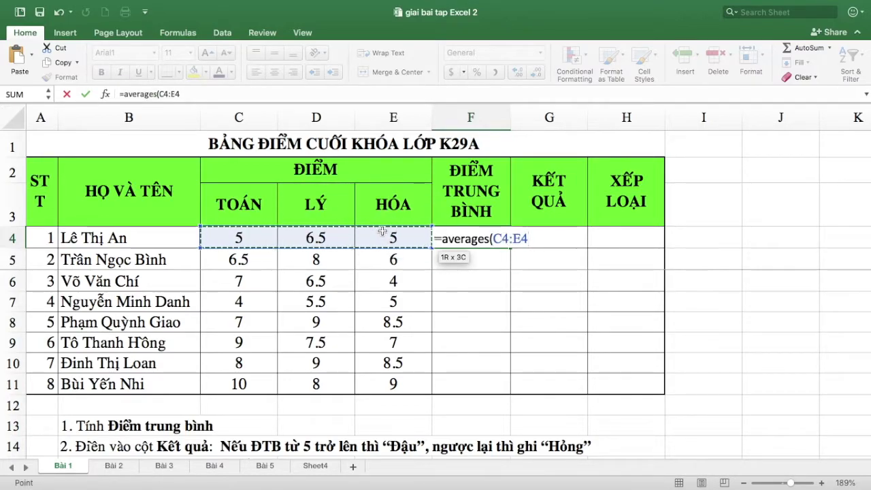
pyautogui.write(')')
pyautogui.press('Return')
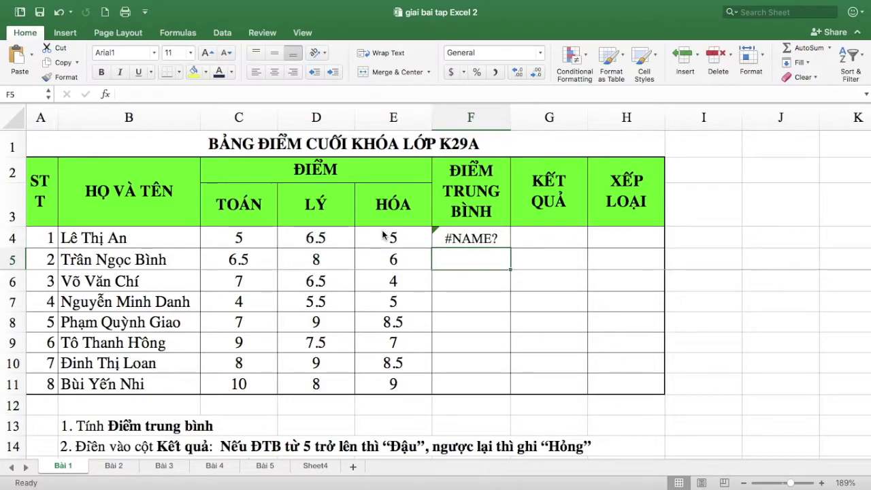
pyautogui.doubleClick(489, 239)
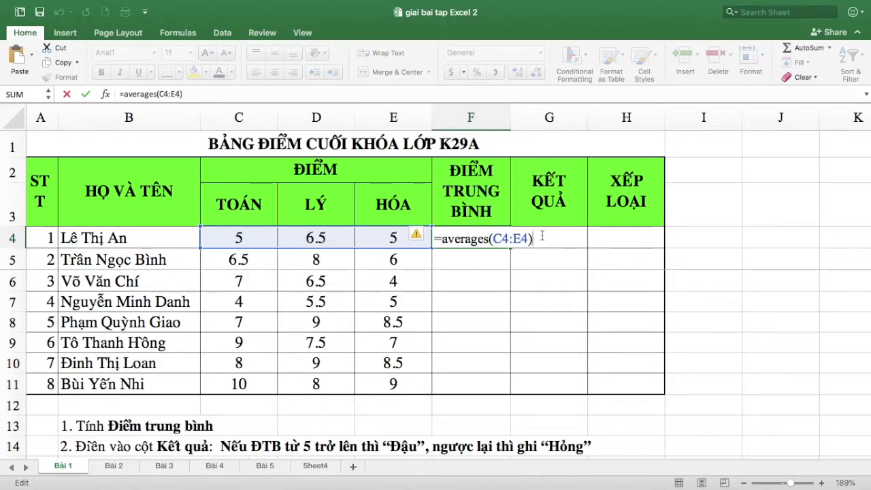
pyautogui.press('Return')
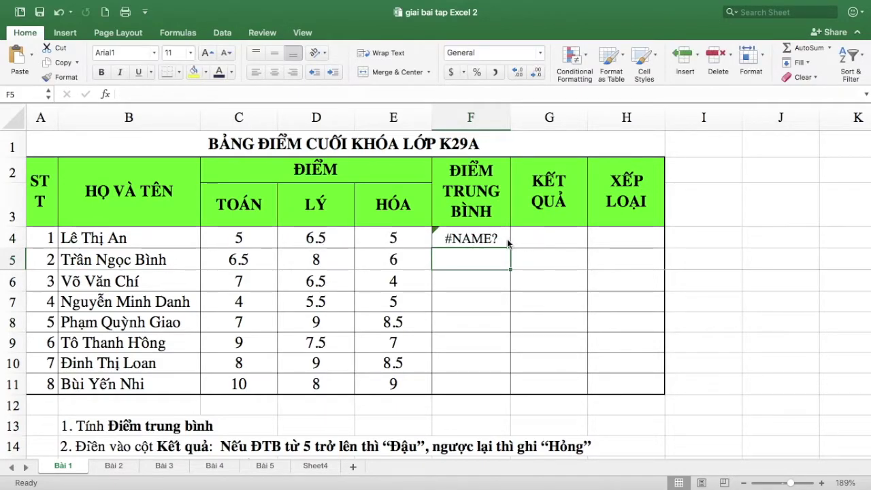
# Fix the function name in F4 from averages to AVERAGE so =AVERAGE(C4:E4) shows 5.5
pyautogui.click(507, 243)
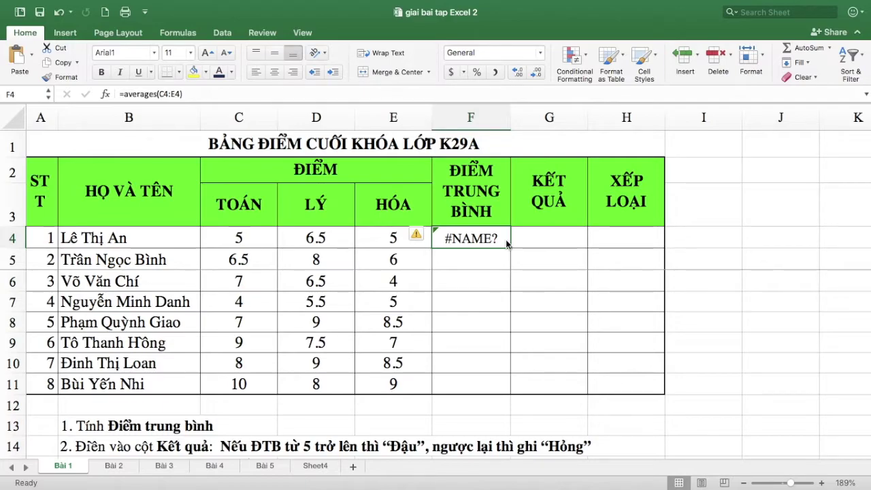
pyautogui.doubleClick(496, 242)
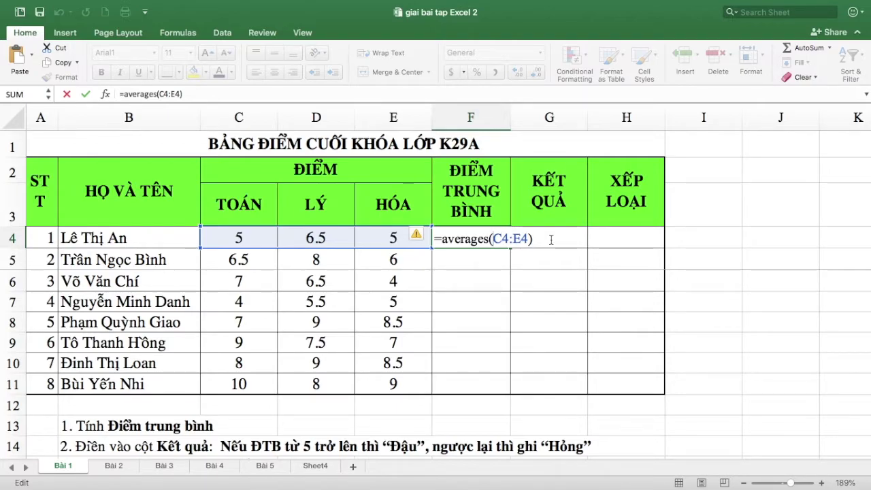
pyautogui.click(443, 243)
pyautogui.moveTo(442, 244); pyautogui.dragTo(487, 242)
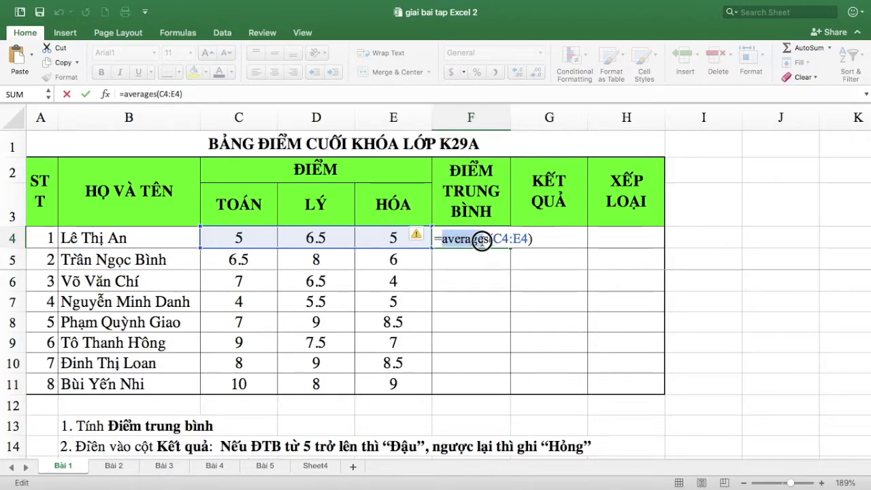
pyautogui.click(489, 241)
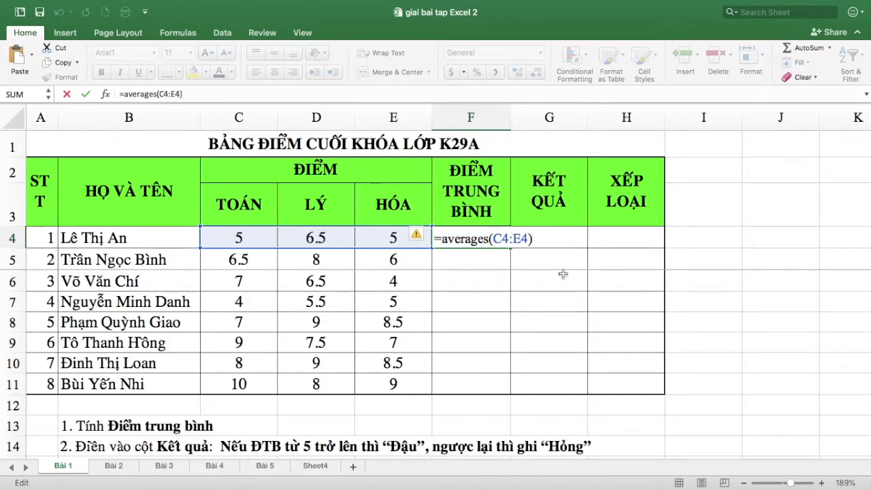
pyautogui.press('BackSpace')
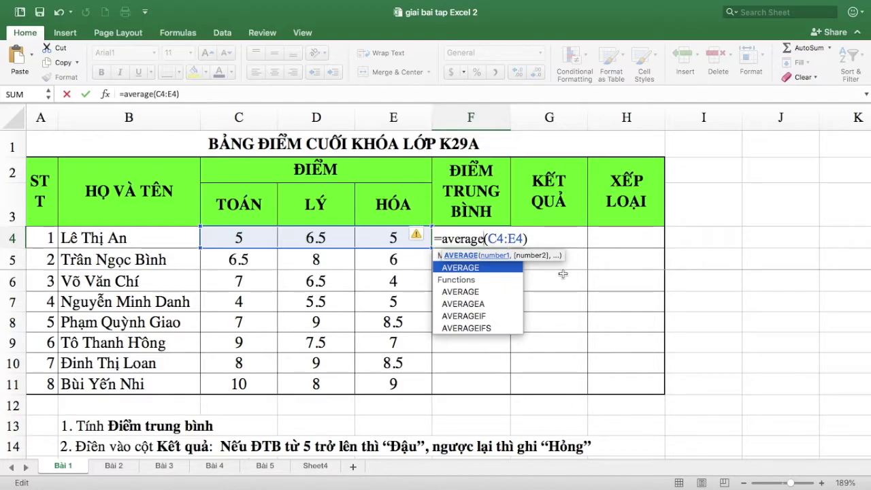
pyautogui.press('Return')
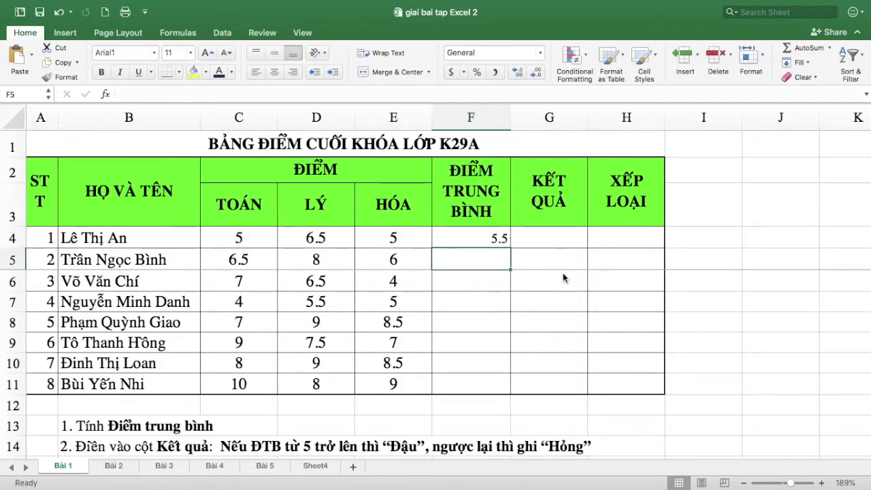
pyautogui.click(500, 238)
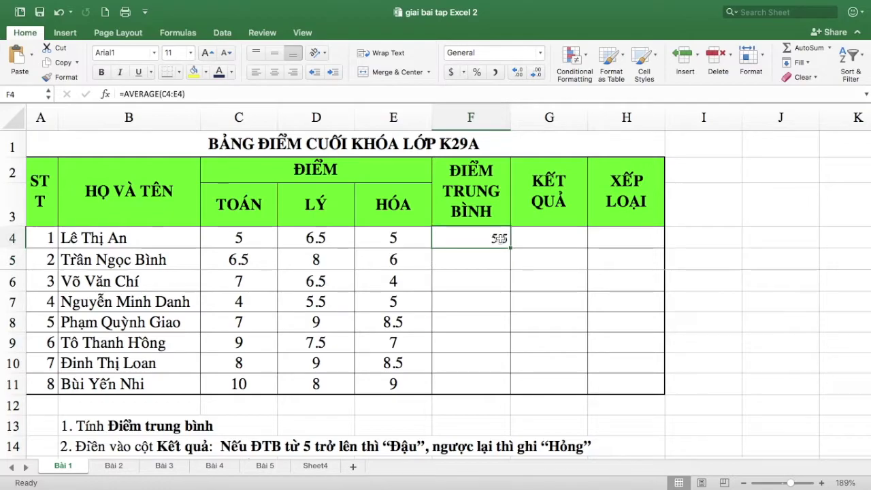
pyautogui.doubleClick(500, 238)
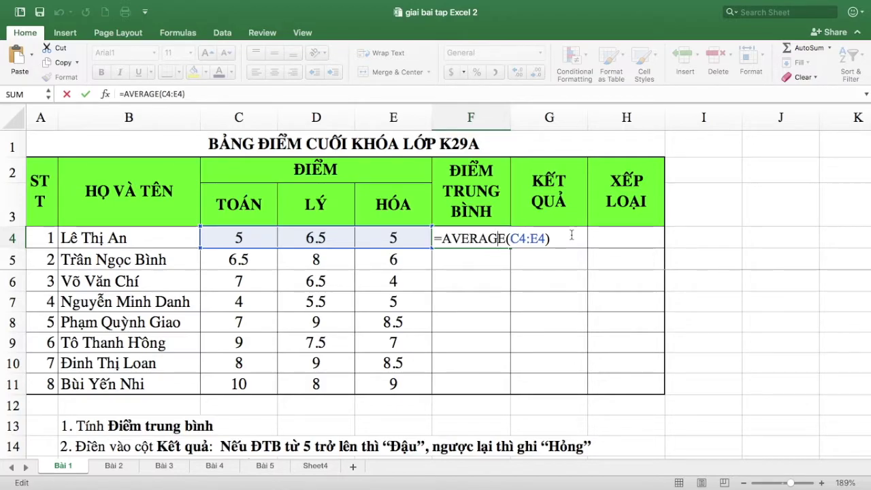
pyautogui.press('Return')
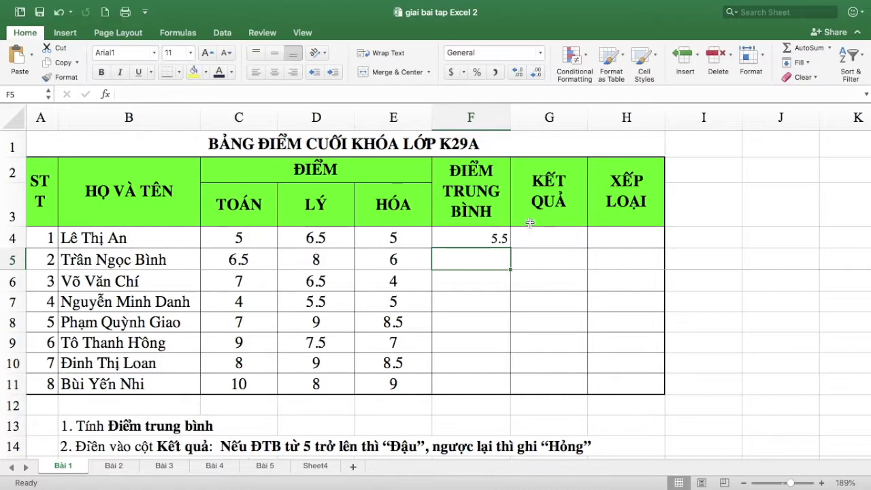
pyautogui.click(486, 236)
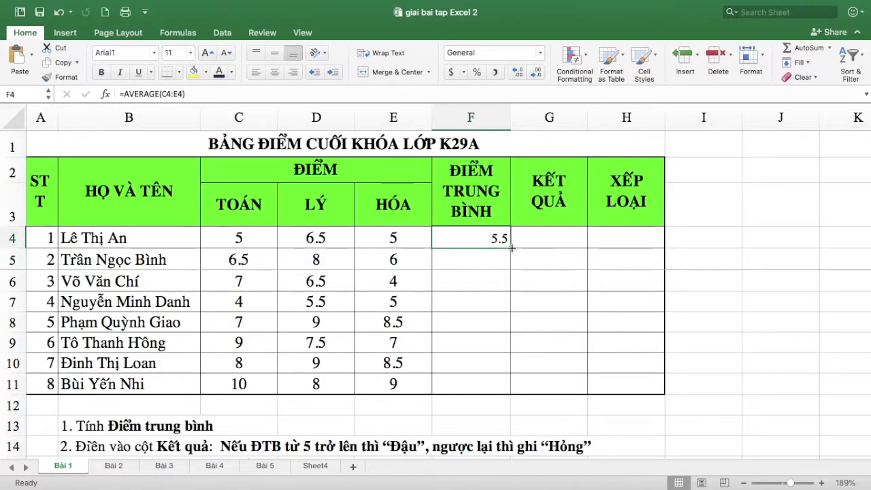
# Copy F4's average formula down to F11 and check the results, from 4.83333333 to 9
pyautogui.moveTo(511, 247); pyautogui.dragTo(496, 391)
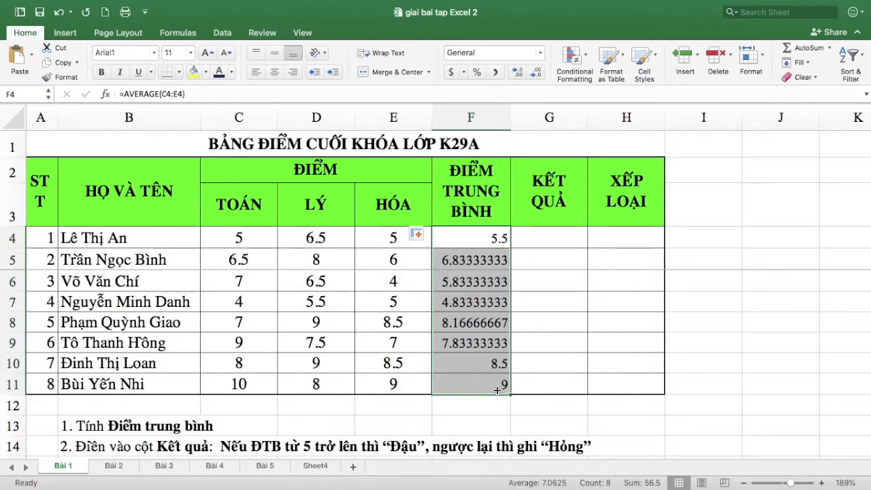
pyautogui.click(499, 260)
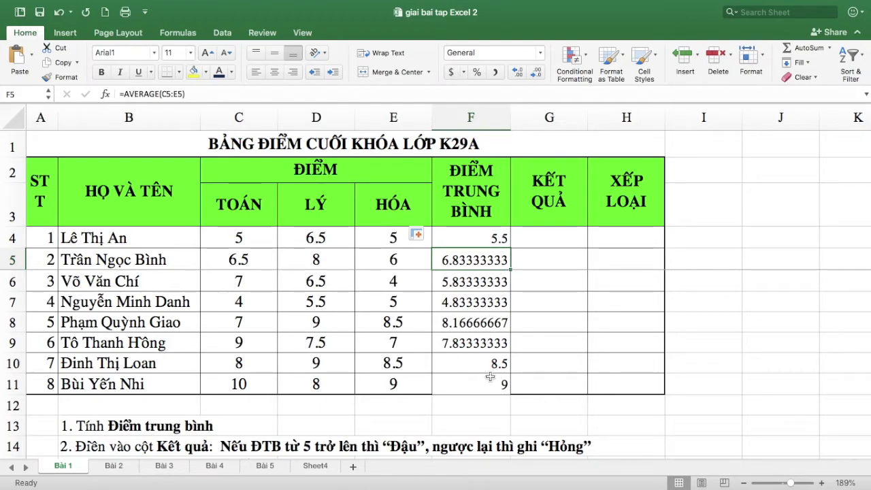
pyautogui.press('Down')
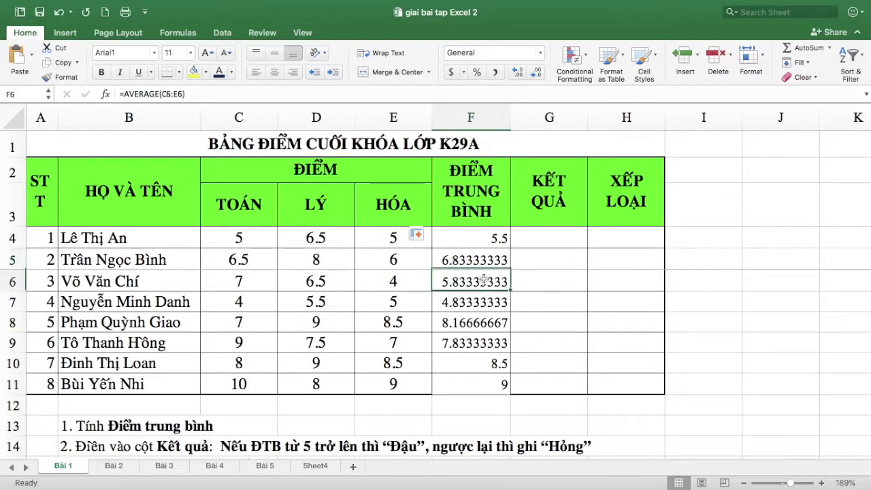
pyautogui.press('Down')
pyautogui.press('Down')
pyautogui.press('Down')
pyautogui.press('Down')
pyautogui.press('Down')
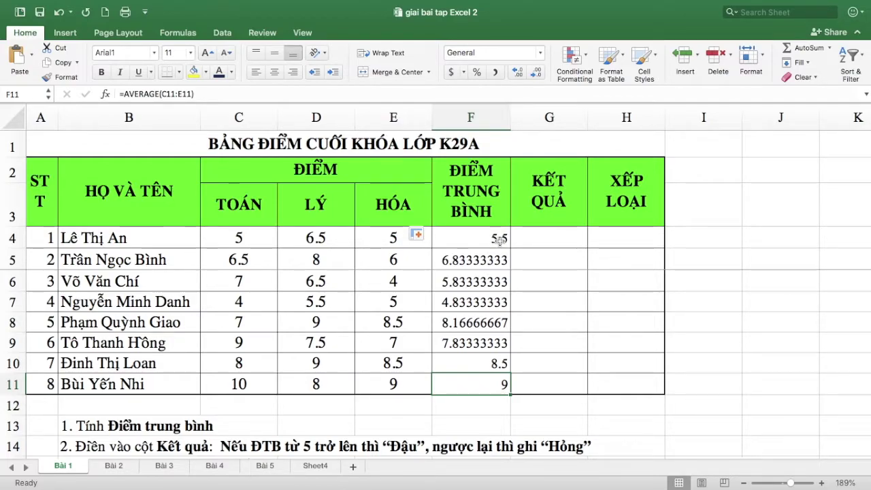
pyautogui.click(495, 241)
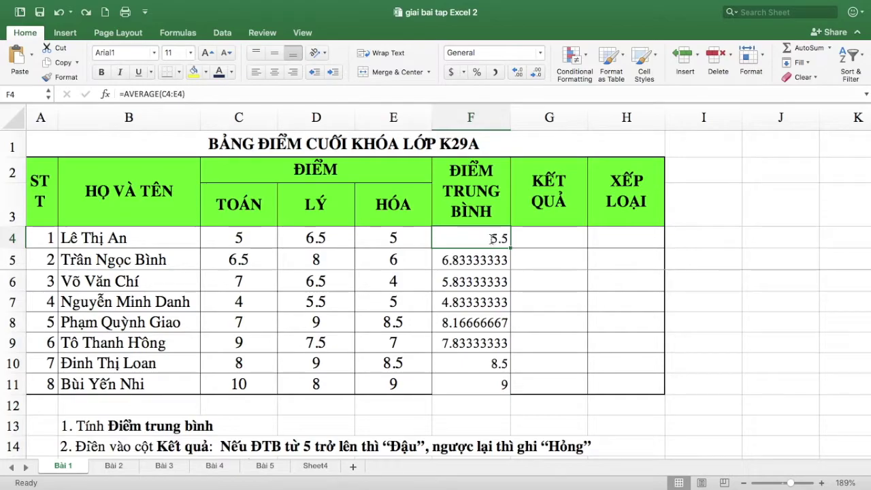
pyautogui.doubleClick(494, 240)
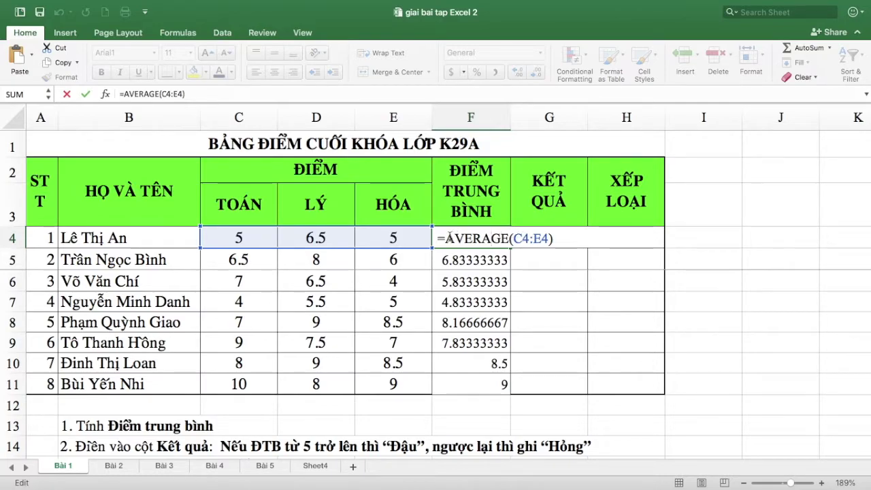
# Change F4 to =ROUND(AVERAGE(C4:E4), 1) and copy it down to F11
pyautogui.moveTo(446, 238); pyautogui.dragTo(552, 233)
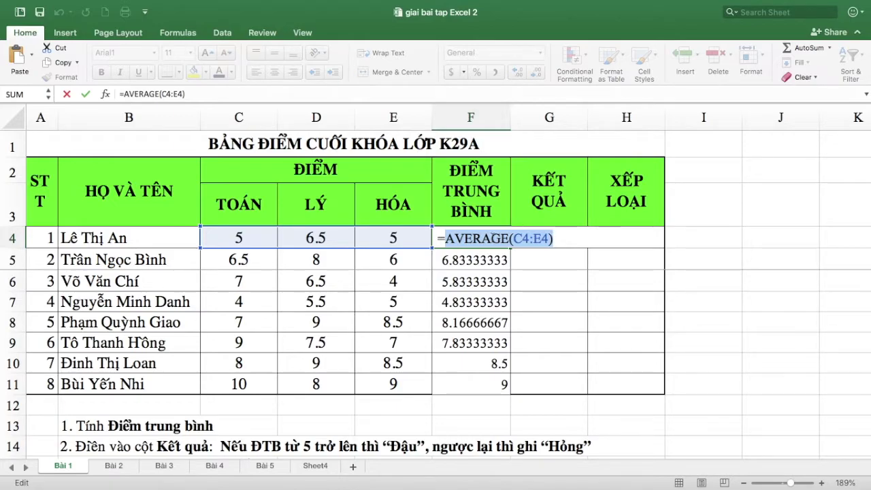
pyautogui.click(446, 238)
pyautogui.write('round')
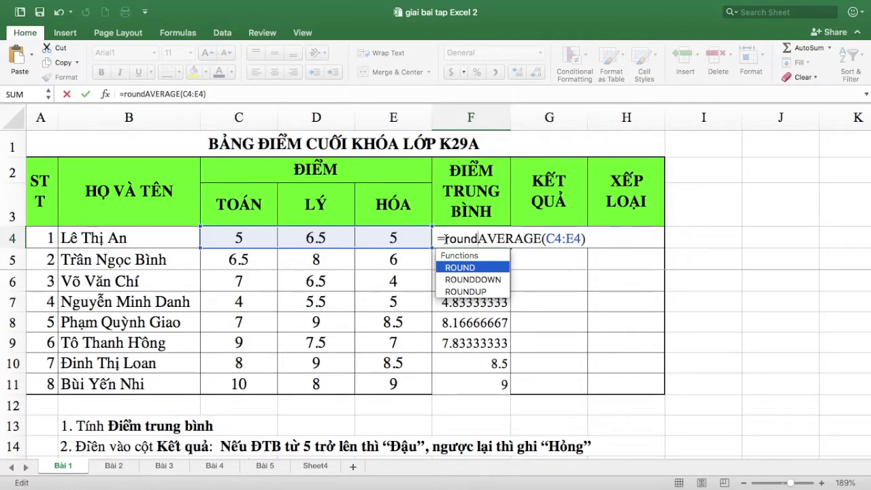
pyautogui.write('(')
pyautogui.click(593, 238)
pyautogui.write(',')
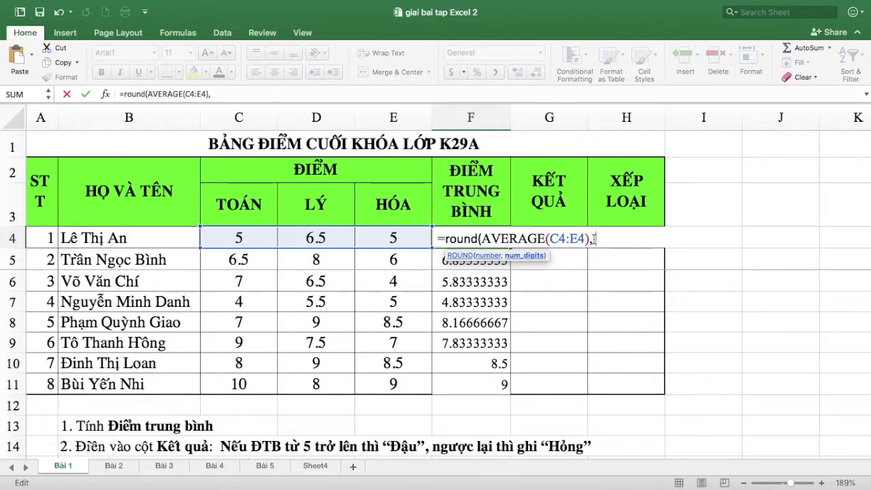
pyautogui.write(' 1)')
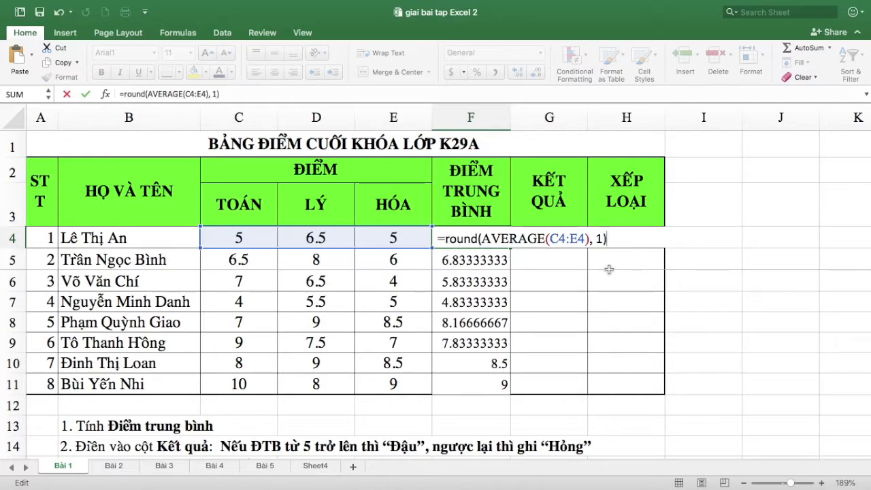
pyautogui.press('Return')
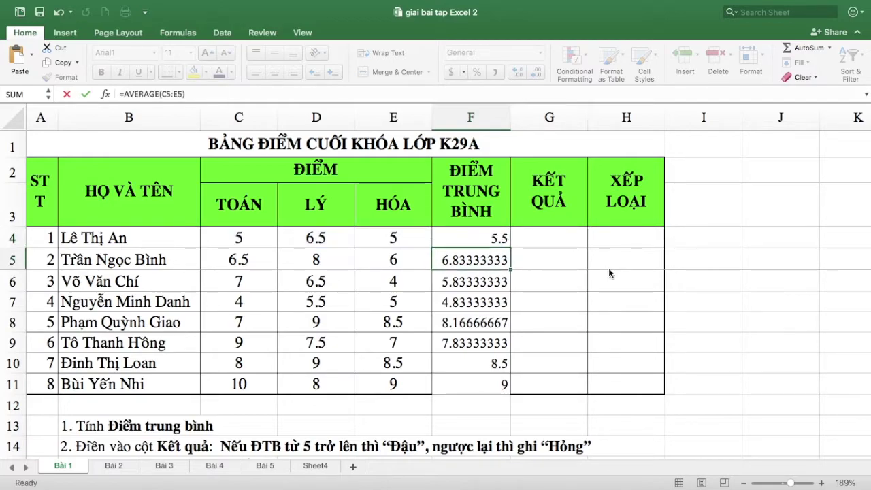
pyautogui.click(507, 238)
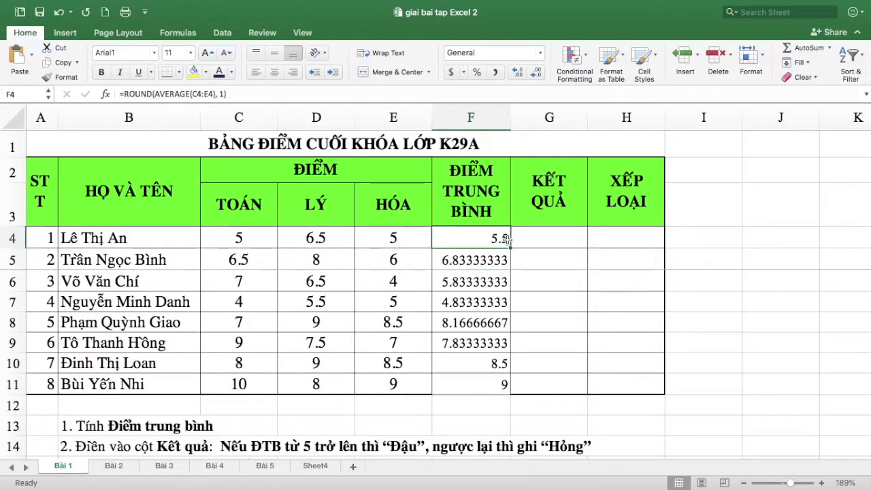
pyautogui.moveTo(511, 249); pyautogui.dragTo(504, 387)
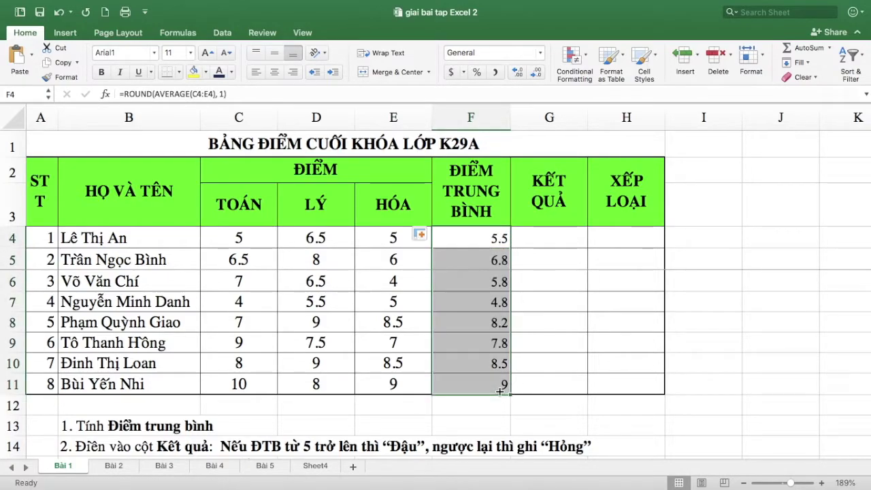
pyautogui.click(500, 237)
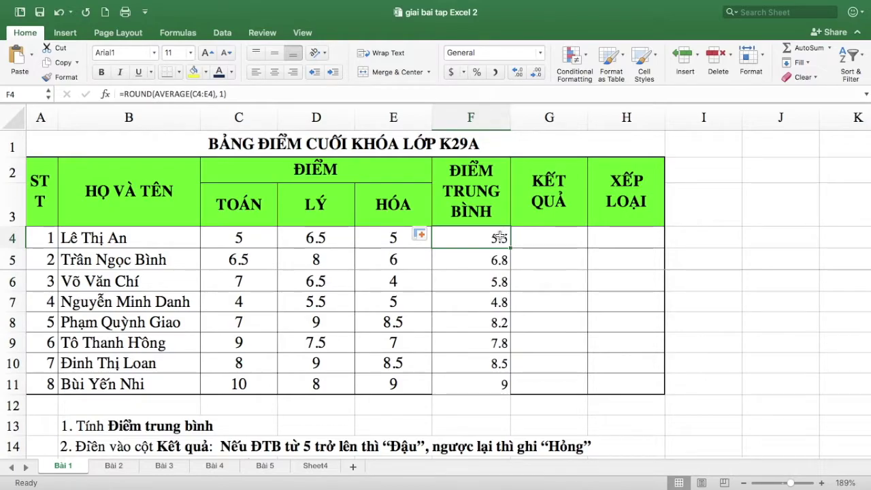
pyautogui.doubleClick(500, 236)
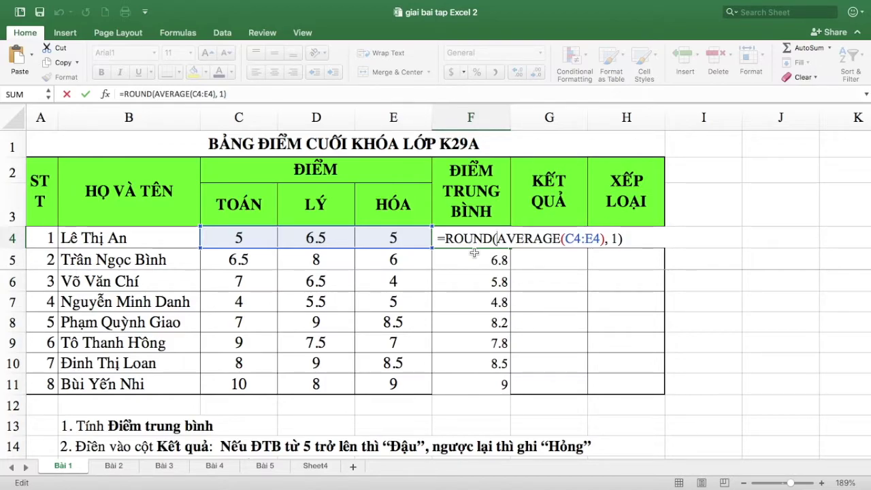
pyautogui.press('Return')
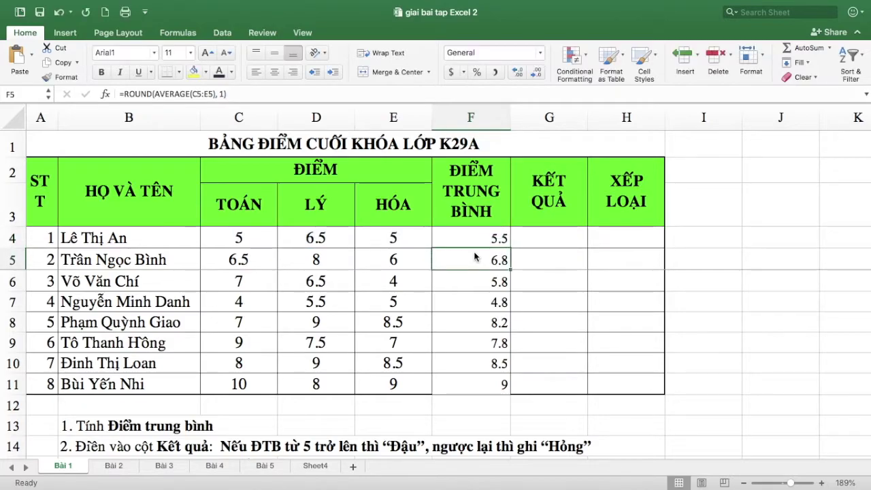
pyautogui.click(533, 236)
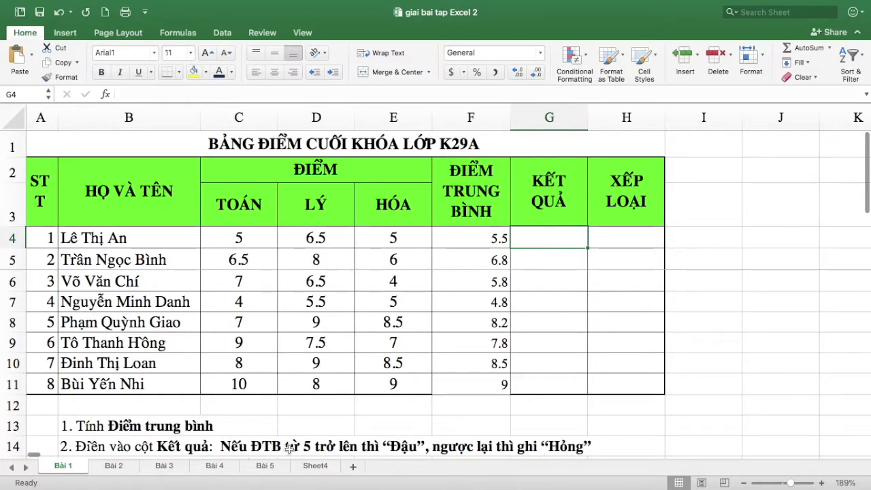
# Enter the pass/fail formula =IF(F4>=5,"đậu","hỏng") in G4
pyautogui.doubleClick(544, 233)
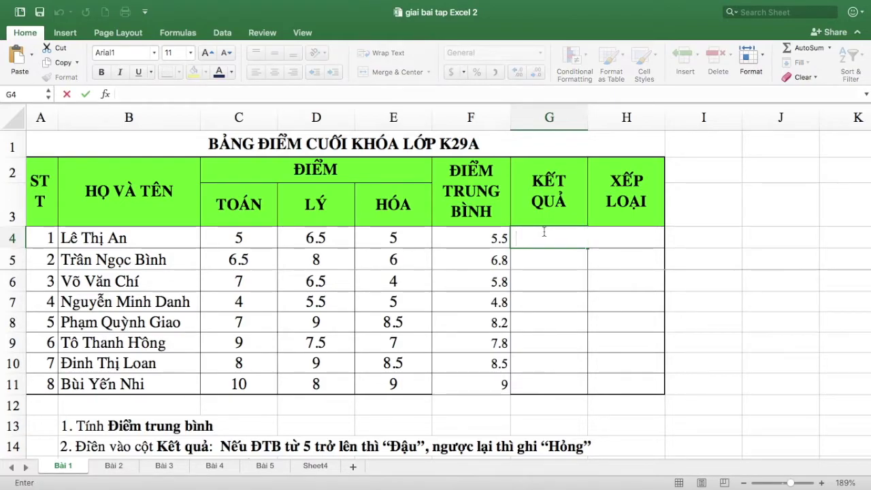
pyautogui.write('=')
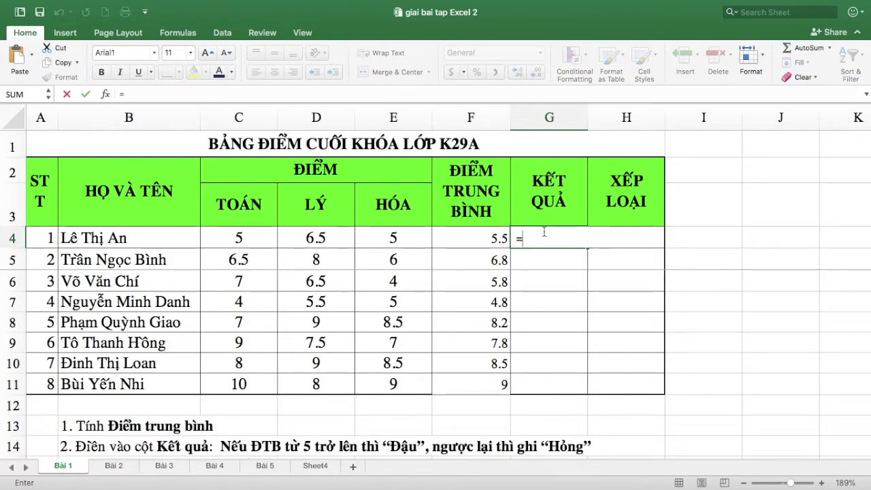
pyautogui.write('if')
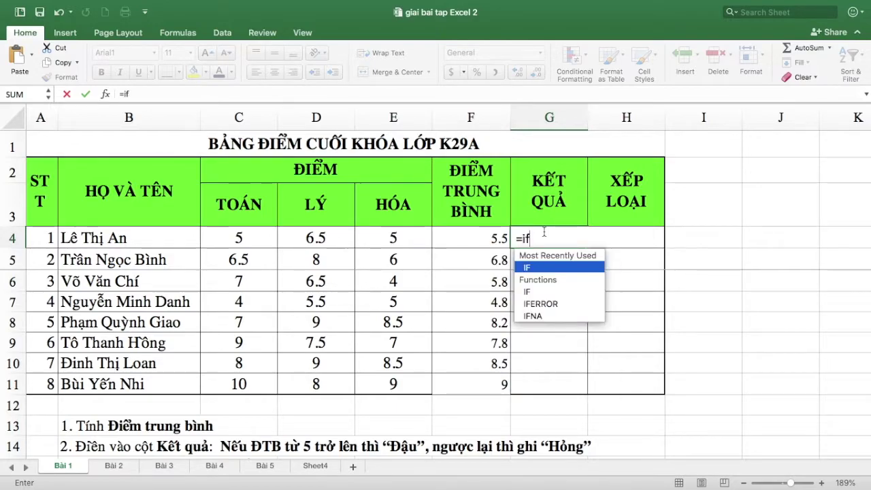
pyautogui.write('(')
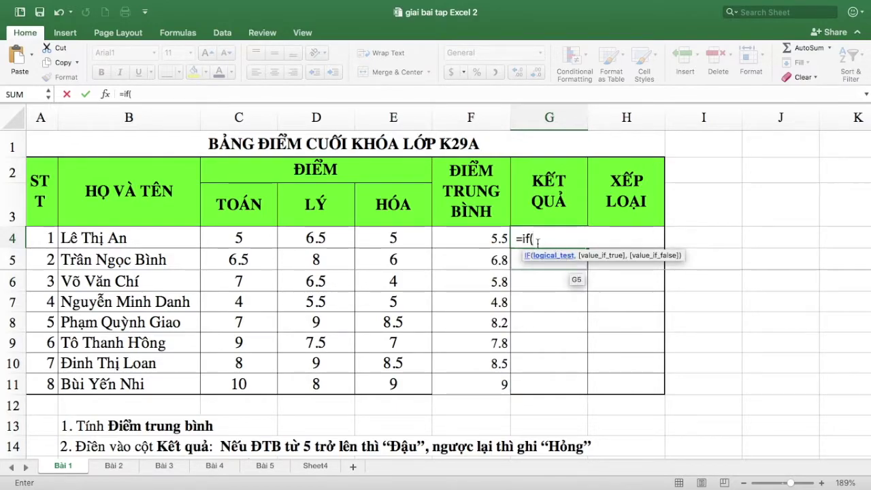
pyautogui.click(470, 240)
pyautogui.click(453, 240)
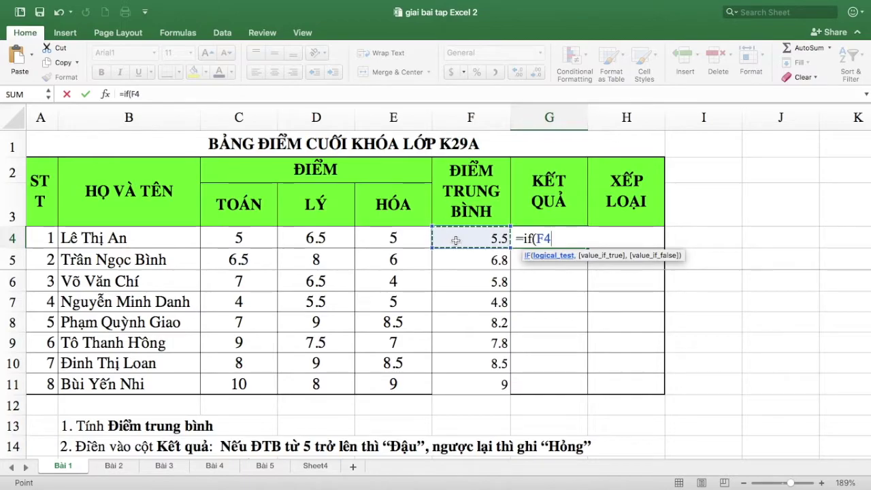
pyautogui.write('>=')
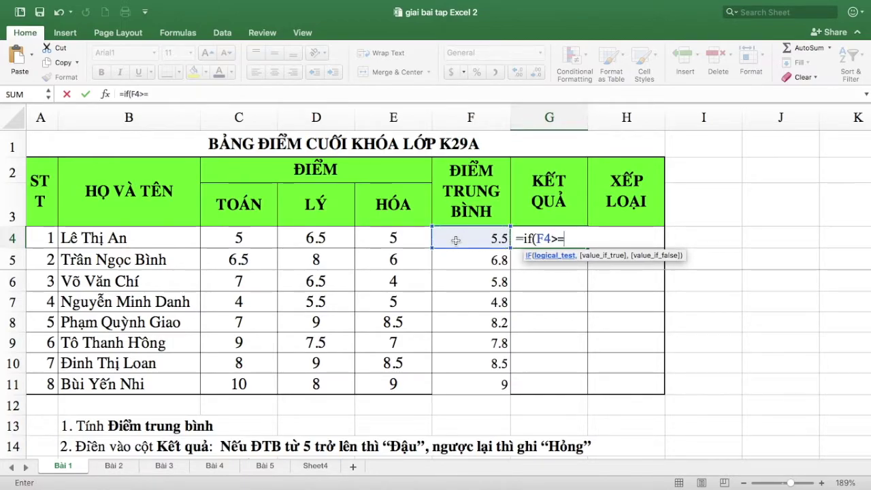
pyautogui.write('5,')
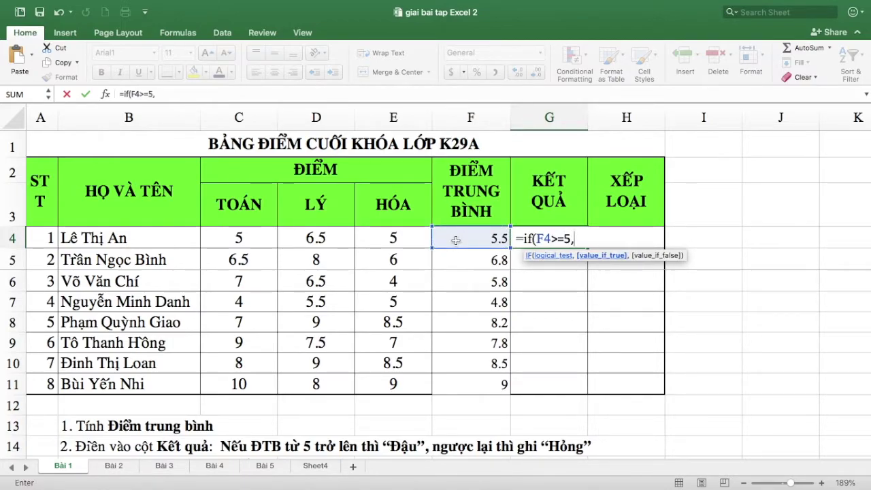
pyautogui.write('"')
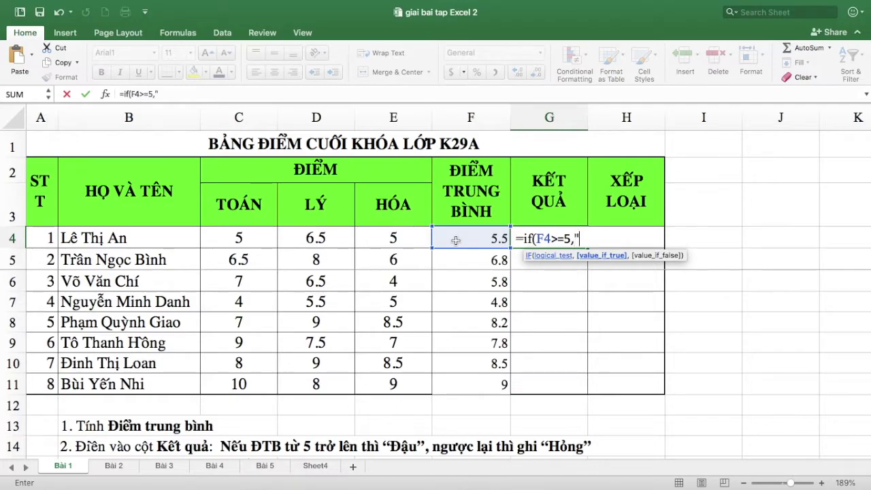
pyautogui.write('đậu')
pyautogui.write('"')
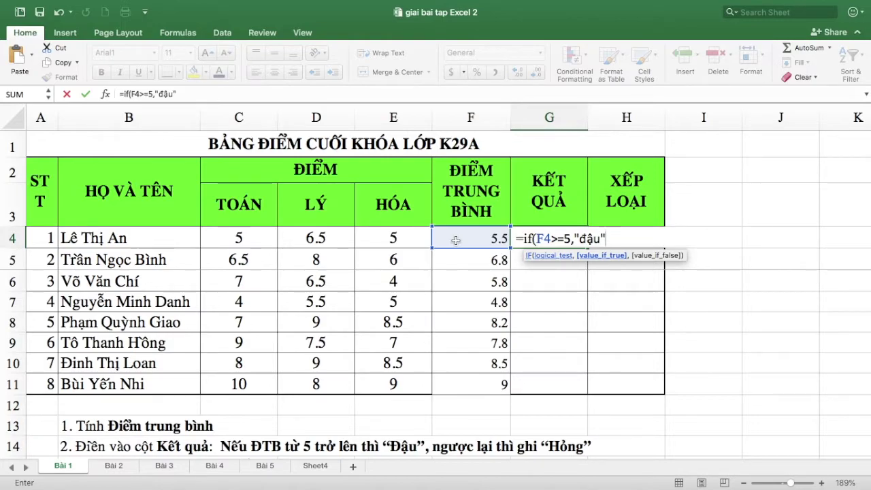
pyautogui.write(',')
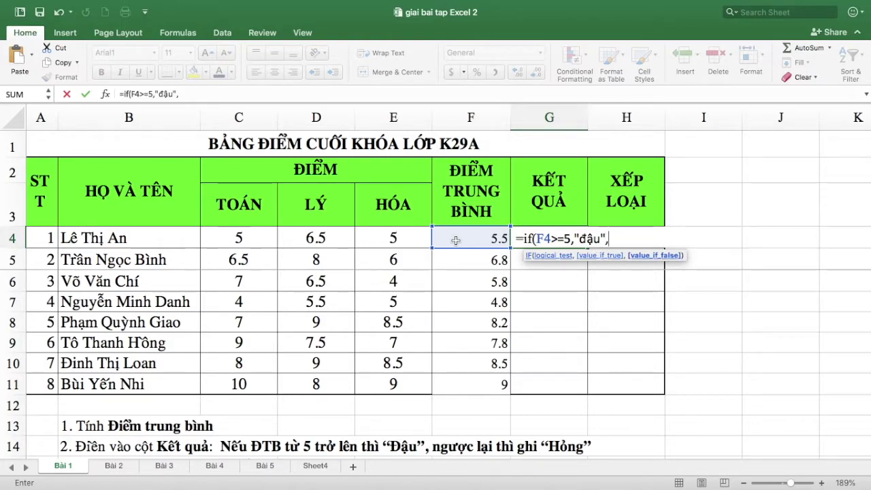
pyautogui.write('"')
pyautogui.write('hong')
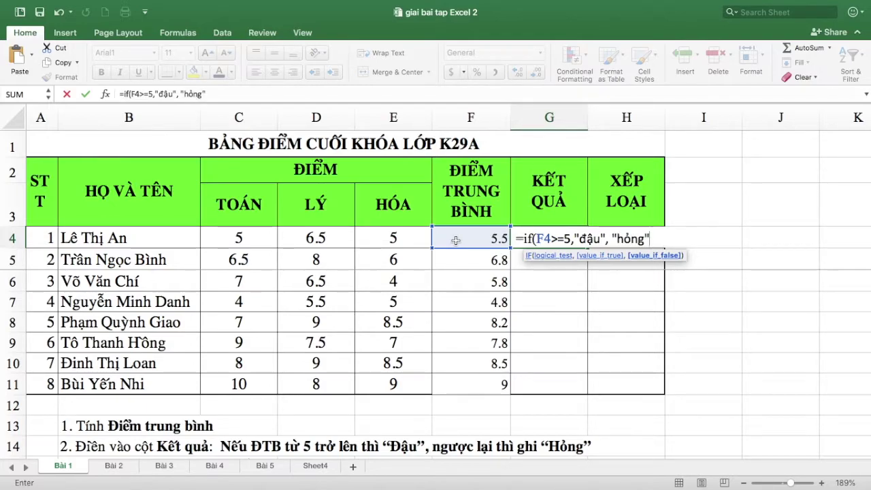
pyautogui.write(')')
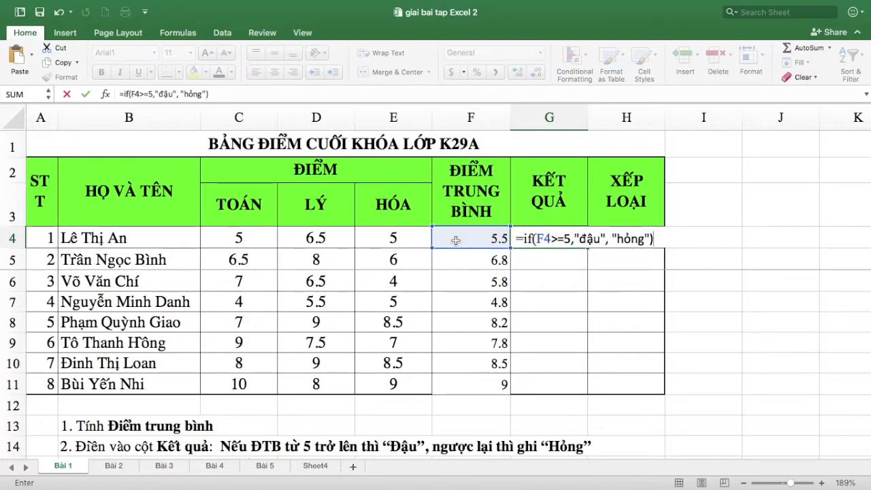
pyautogui.press('Return')
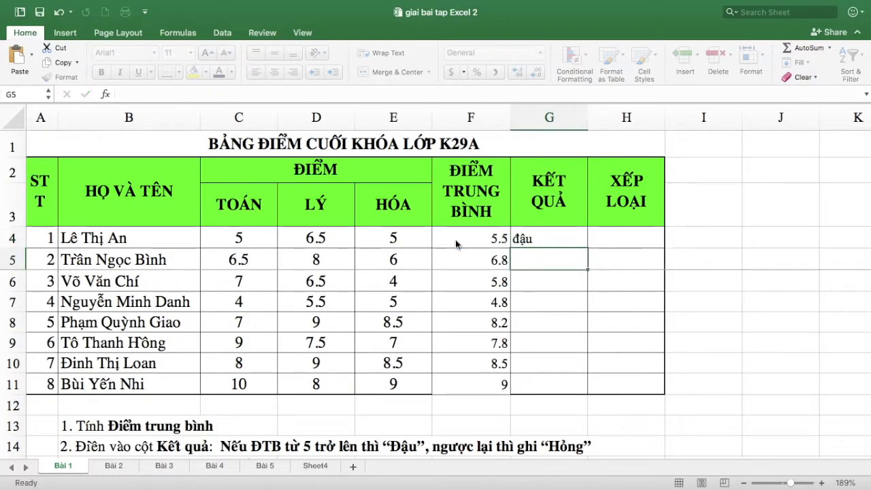
# Copy G4's formula down to G11, giving seven đậu and one hỏng
pyautogui.click(576, 237)
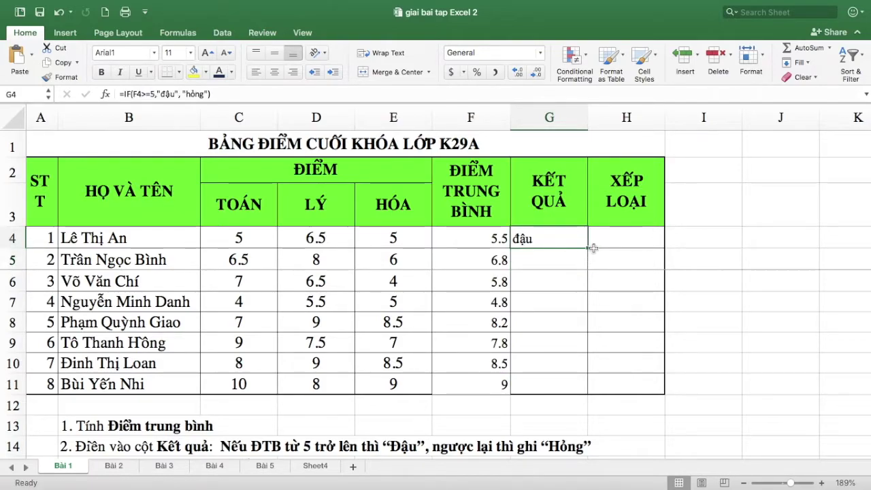
pyautogui.moveTo(589, 249); pyautogui.dragTo(591, 253)
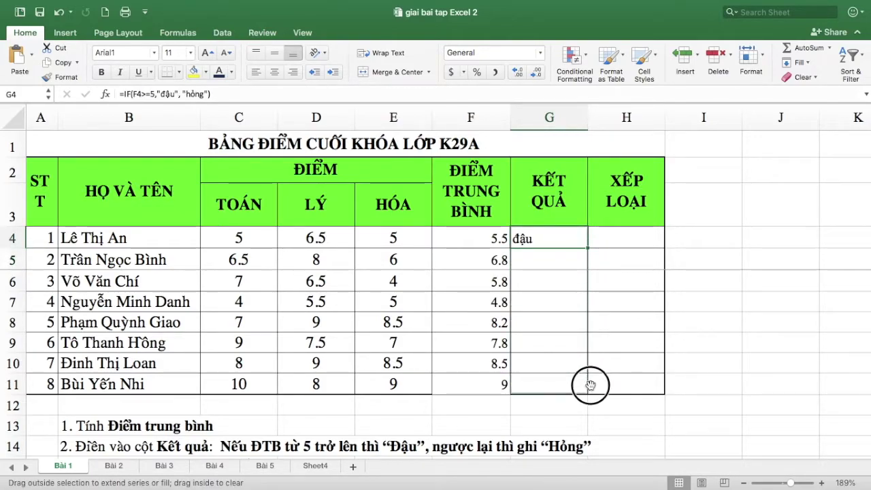
pyautogui.moveTo(589, 361); pyautogui.dragTo(591, 390)
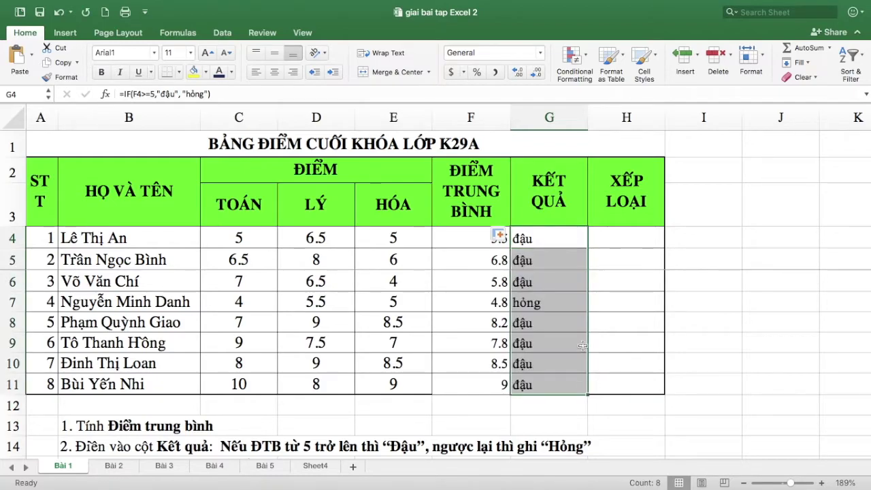
pyautogui.doubleClick(564, 239)
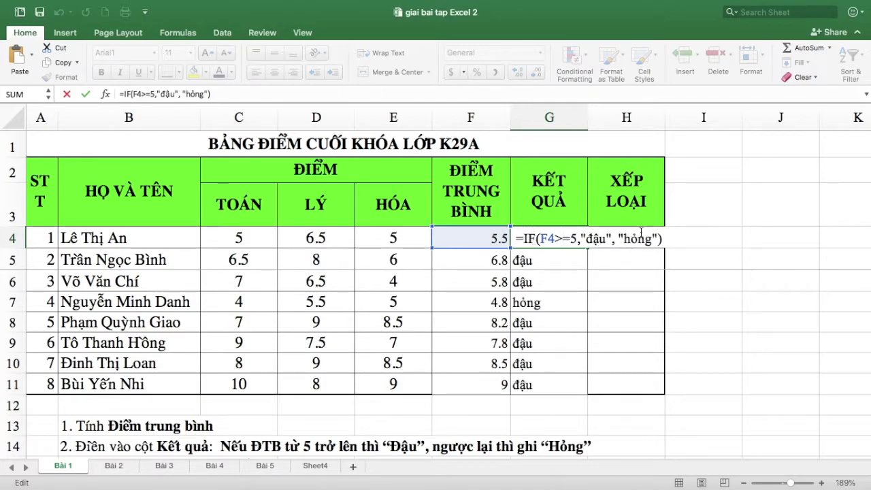
pyautogui.press('Return')
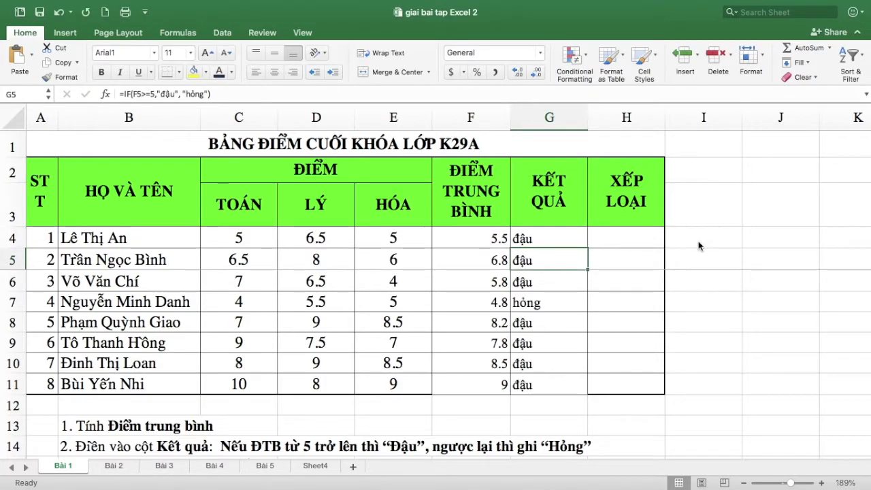
# Read task 3's XẾP LOẠI grading thresholds below the table and begin editing H4
pyautogui.scroll(-1, 606, 274)
pyautogui.scroll(-2, 606, 275)
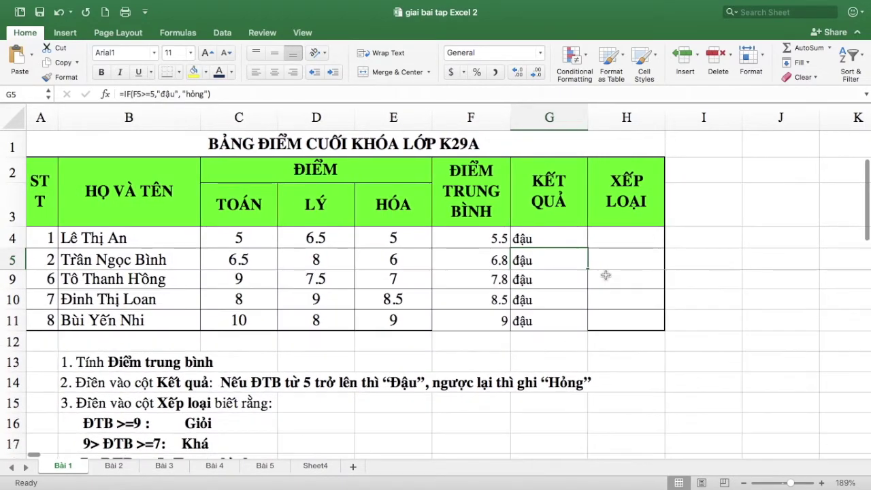
pyautogui.scroll(-2, 606, 274)
pyautogui.scroll(-2, 606, 275)
pyautogui.scroll(-1, 606, 275)
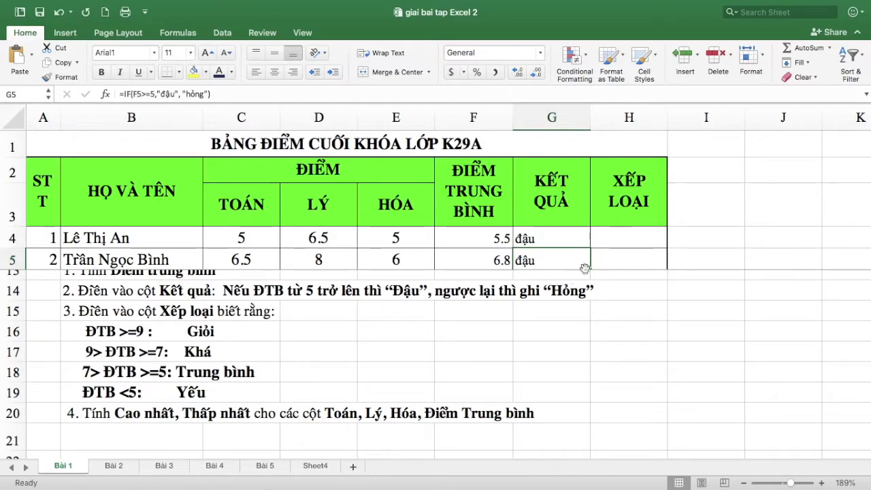
pyautogui.click(628, 237)
pyautogui.doubleClick(629, 238)
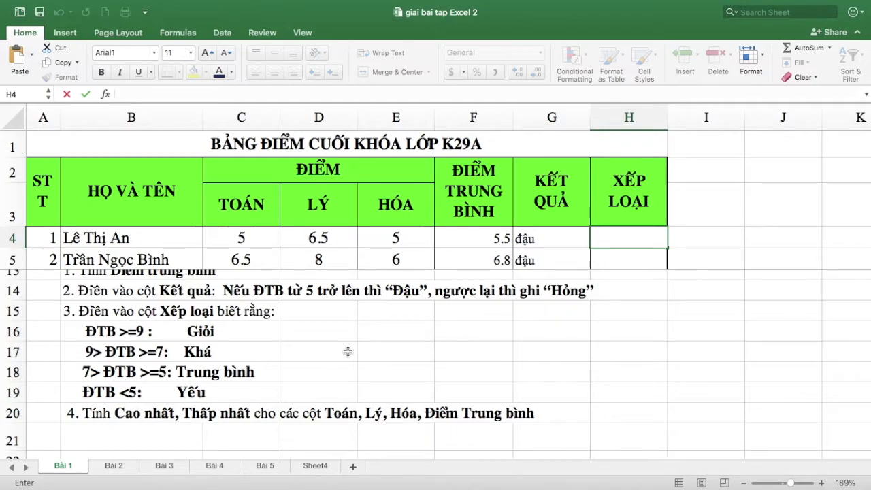
# Start H4's nested IF with F4>=9 giving "giỏi" and F4>=7 giving "khá"
pyautogui.write('=')
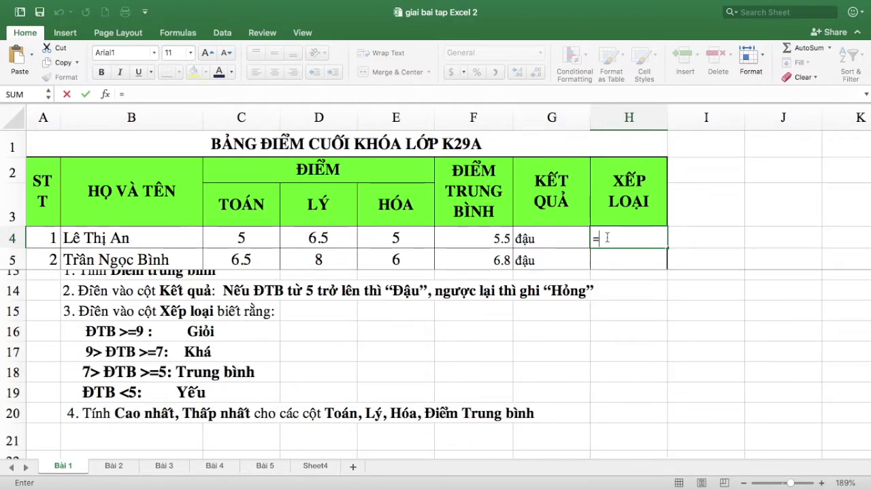
pyautogui.write('if')
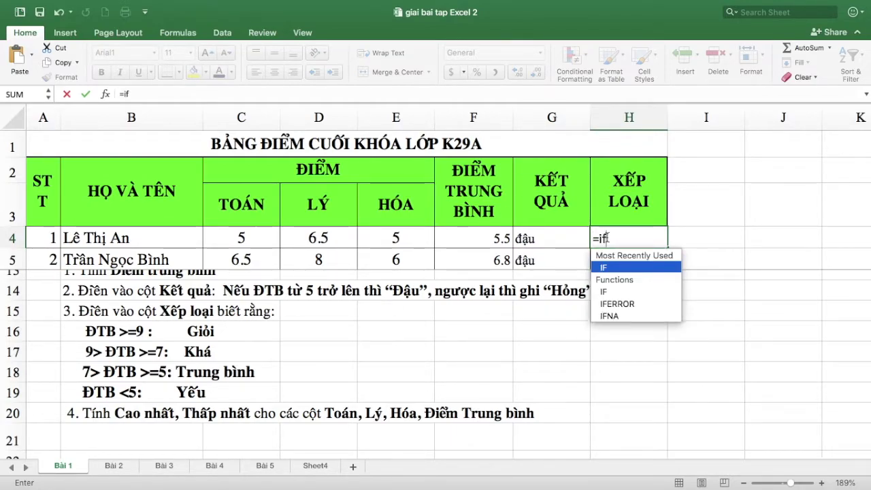
pyautogui.write('(')
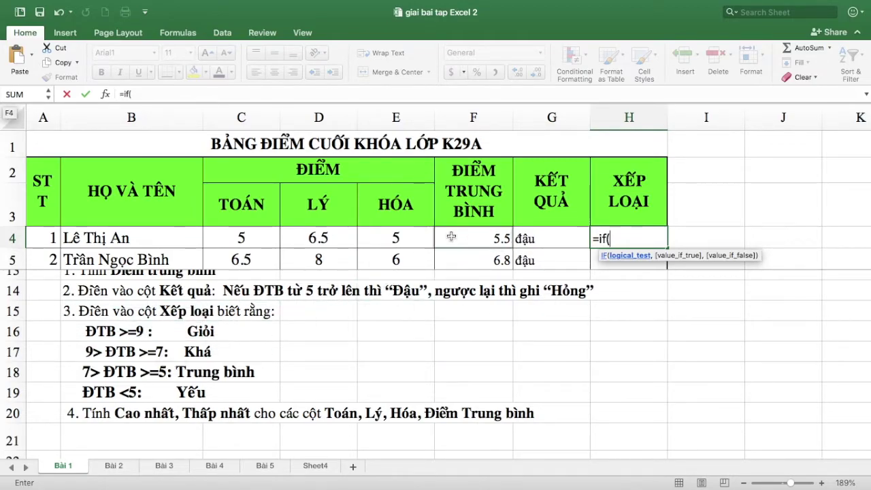
pyautogui.click(460, 239)
pyautogui.write('>=9, "')
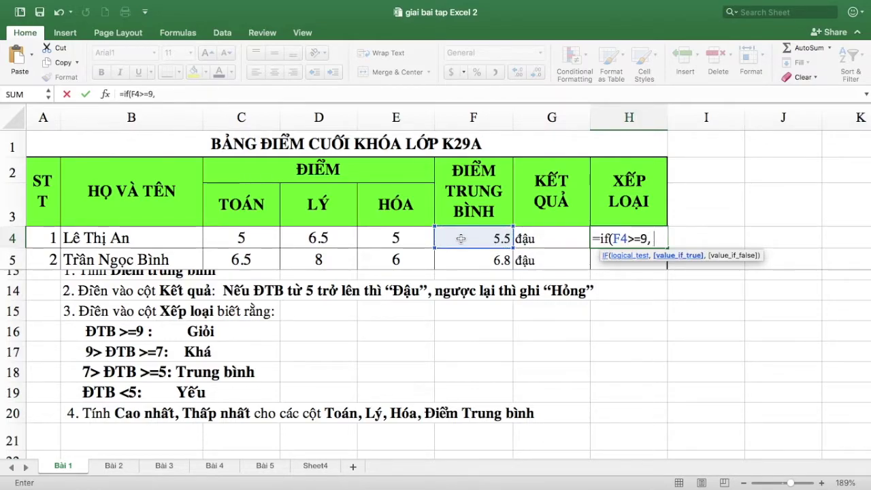
pyautogui.write('giỏi",')
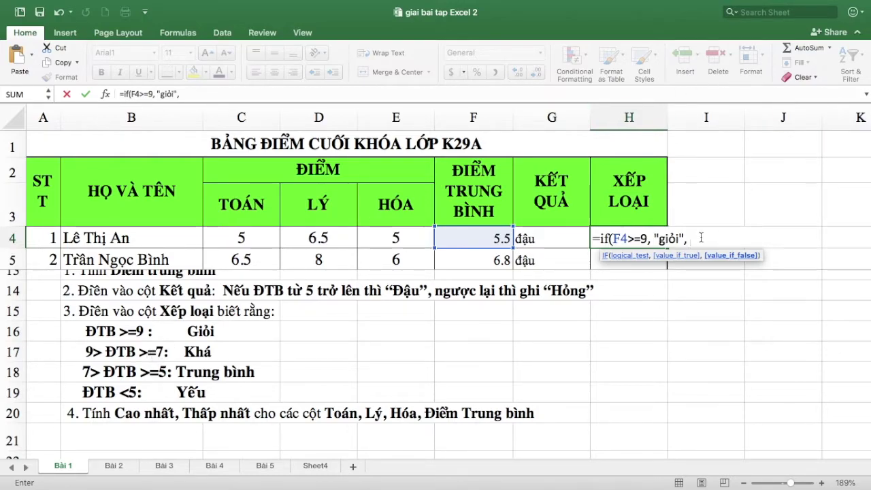
pyautogui.write('if(')
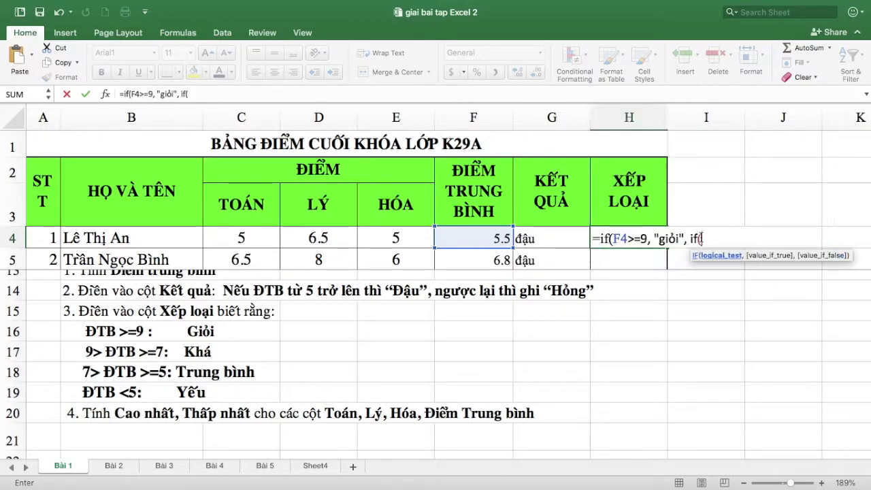
pyautogui.click(489, 237)
pyautogui.write('>=7, "')
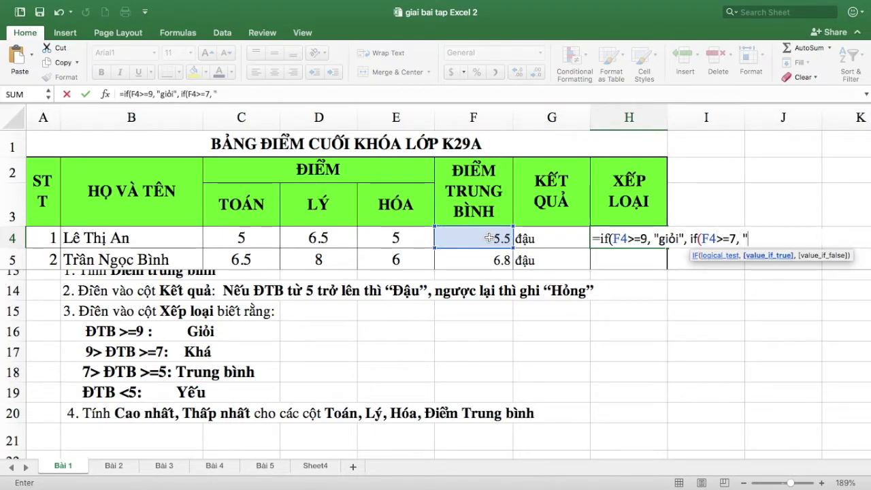
pyautogui.write('khá"')
pyautogui.write(',')
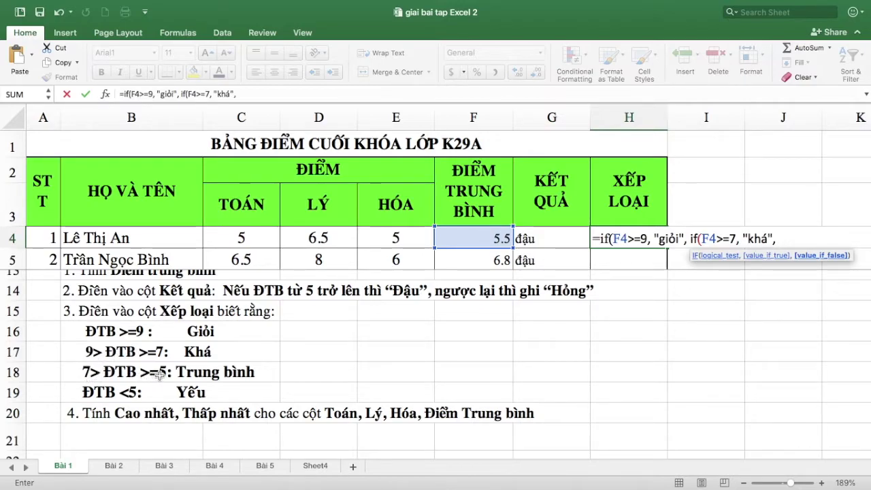
# Add F4>=5 giving "trung bình", default "yếu", close all parentheses and commit
pyautogui.write(' if(')
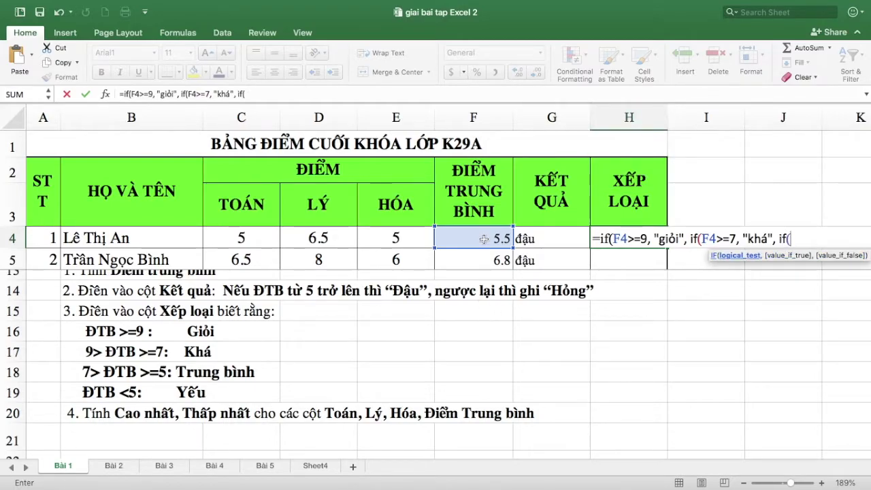
pyautogui.click(484, 239)
pyautogui.write('>=5')
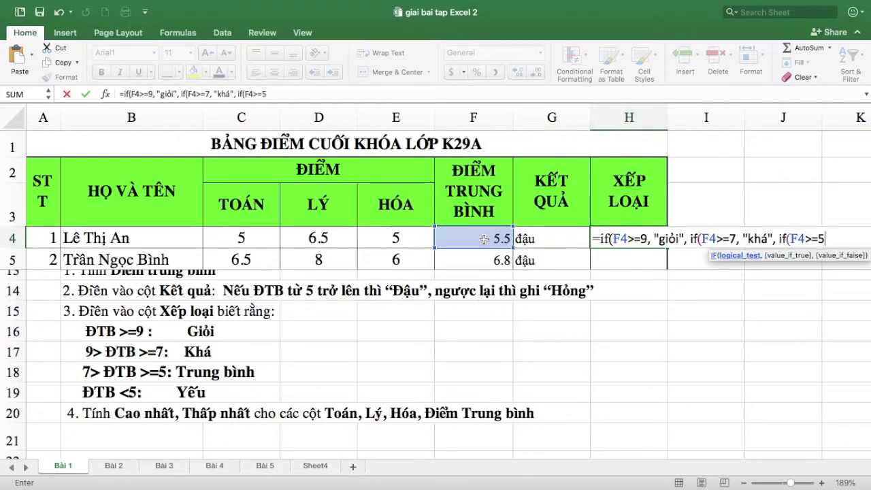
pyautogui.write(', "')
pyautogui.write('trung bình')
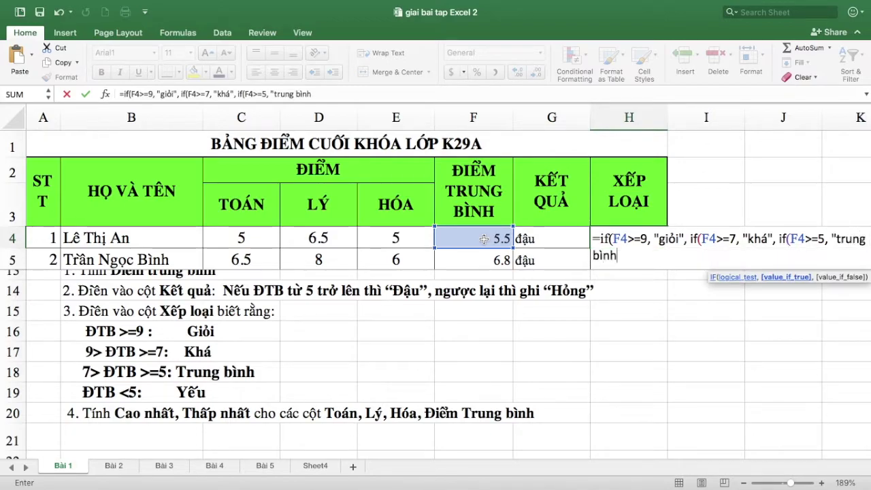
pyautogui.write('",')
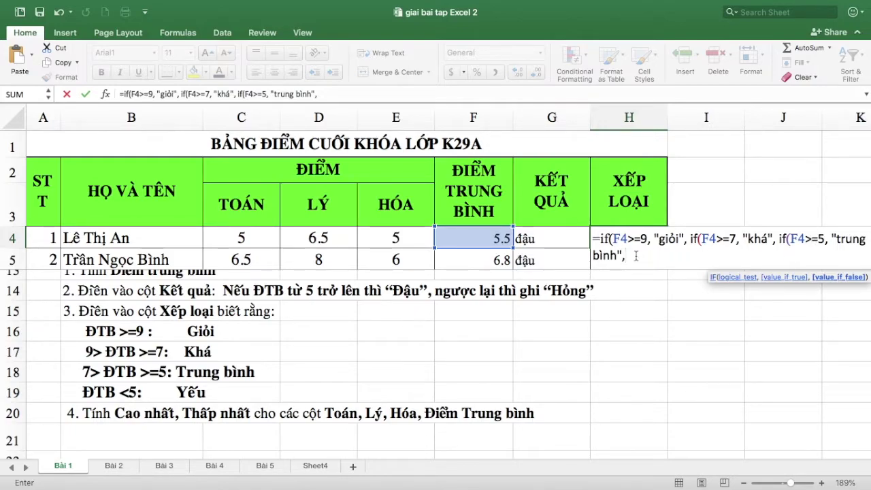
pyautogui.write('"yếu')
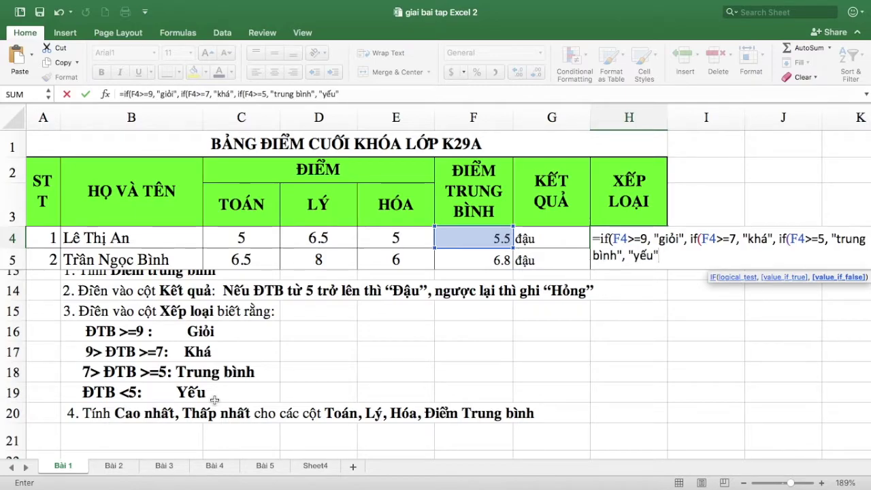
pyautogui.write(')')
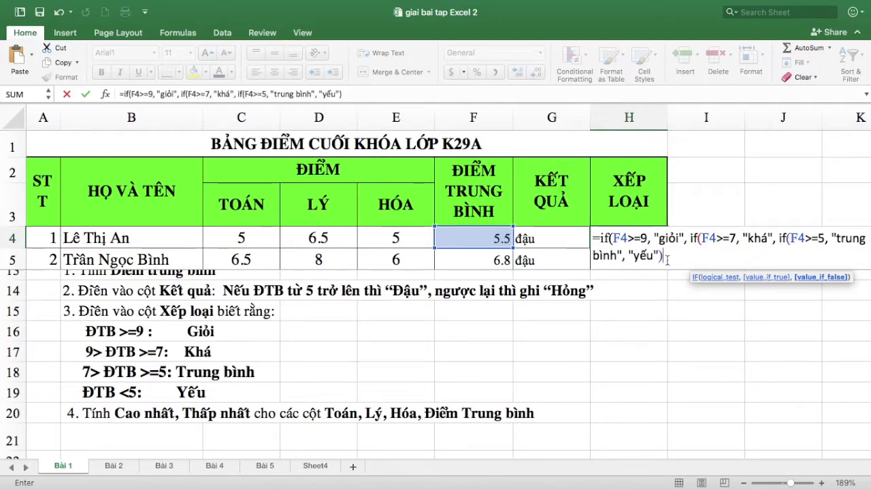
pyautogui.write(')')
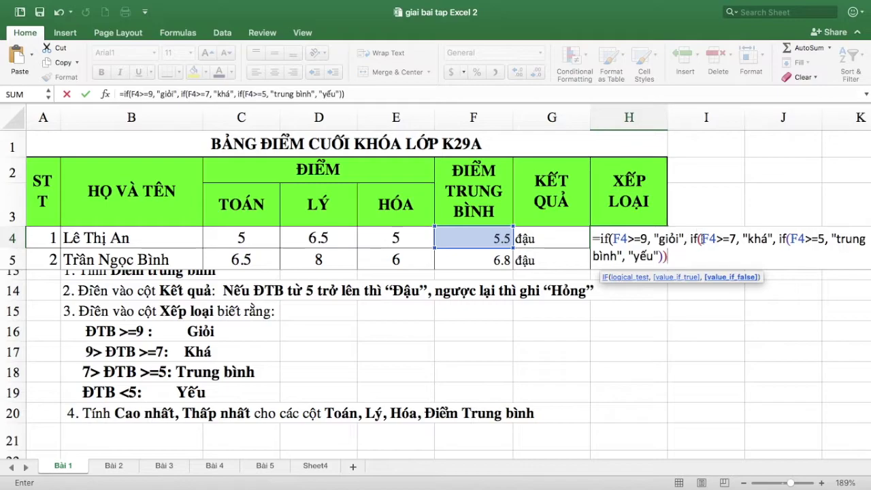
pyautogui.write(')')
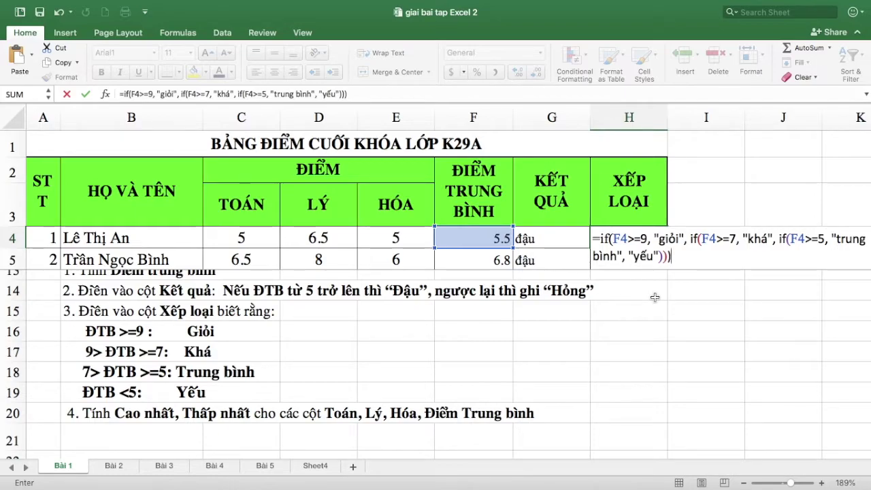
pyautogui.press('Return')
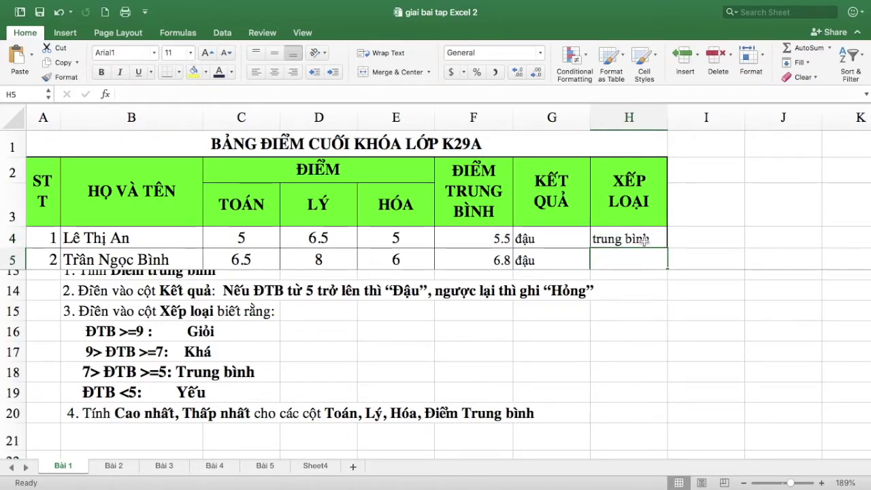
# Copy H4's grading formula down to H11 and recheck the formula in H4
pyautogui.scroll(3, 629, 354)
pyautogui.hscroll(1, 633, 306)
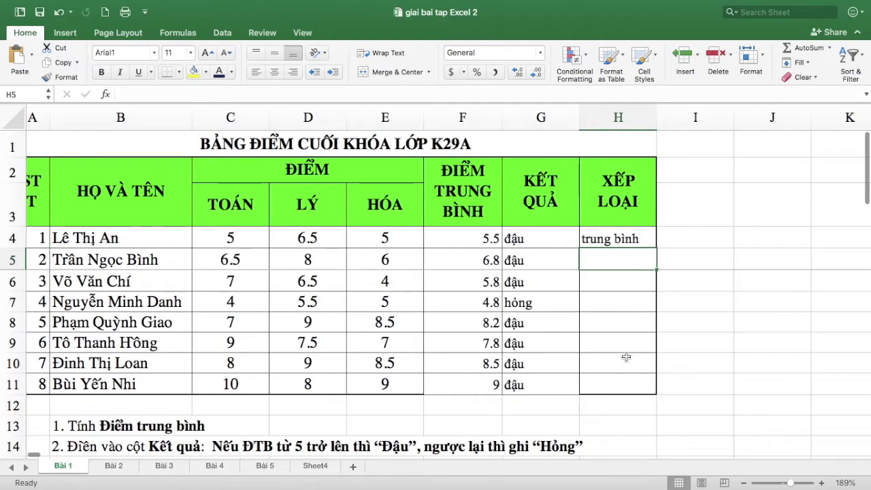
pyautogui.click(653, 229)
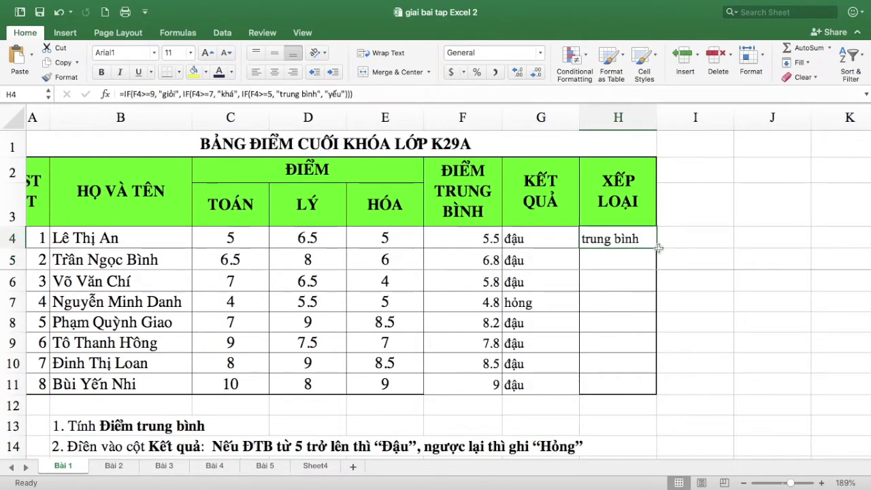
pyautogui.moveTo(659, 250); pyautogui.dragTo(650, 391)
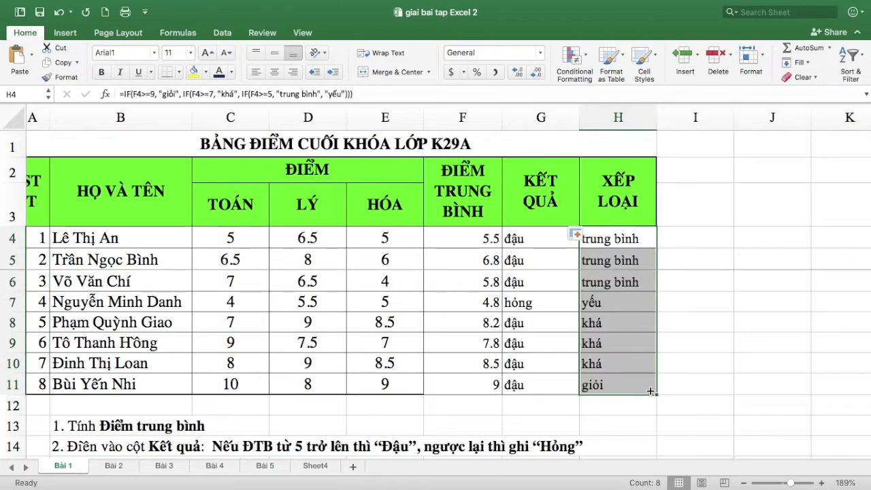
pyautogui.click(647, 387)
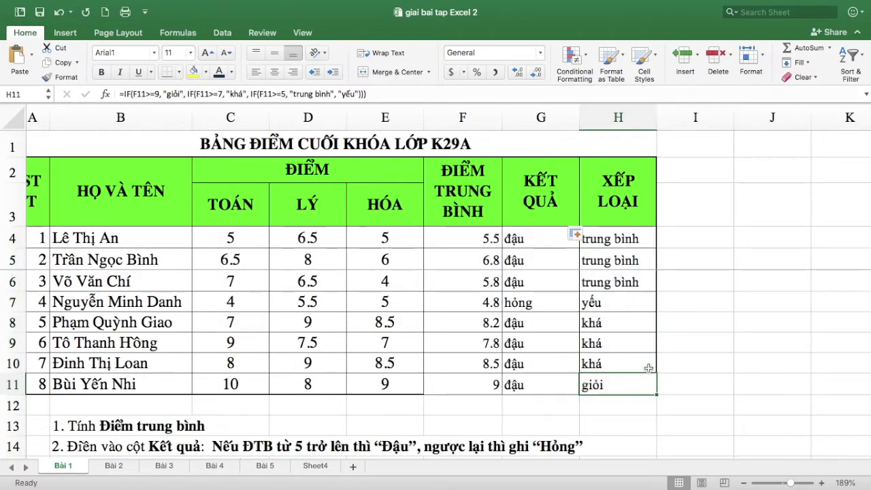
pyautogui.doubleClick(645, 246)
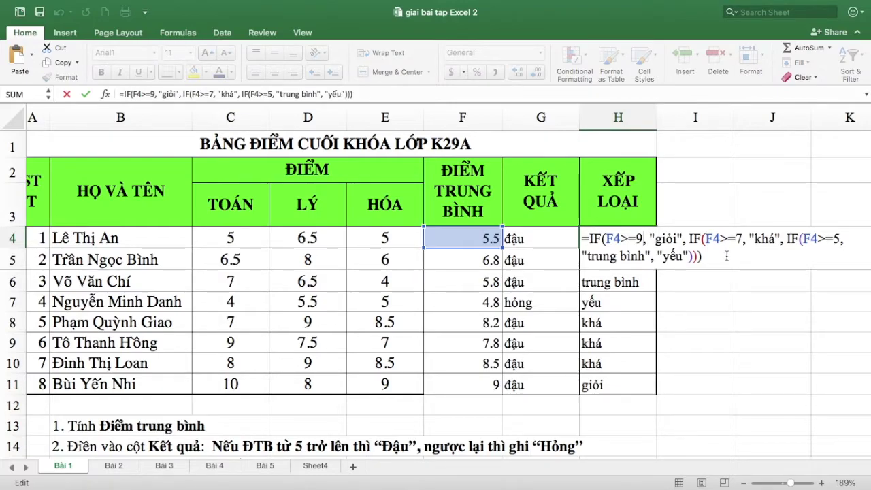
pyautogui.press('Return')
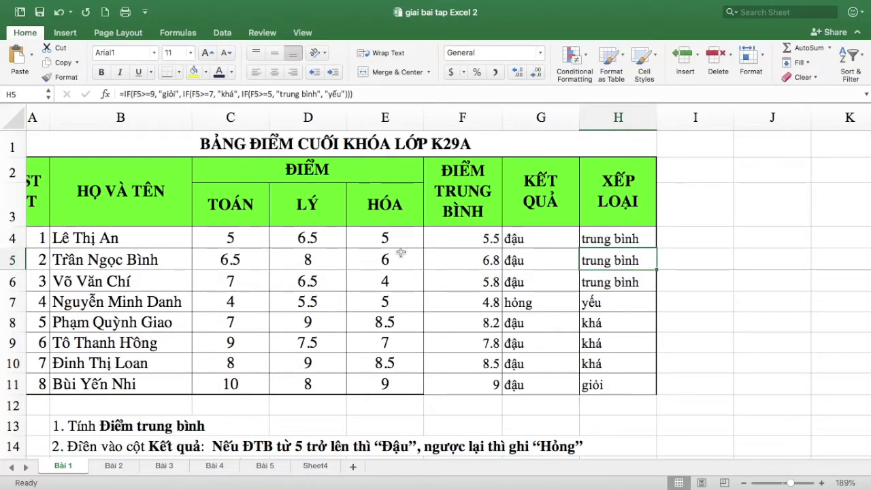
# Scroll over the finished table to review all eight students' grades
pyautogui.click(422, 379)
pyautogui.scroll(-5, 424, 378)
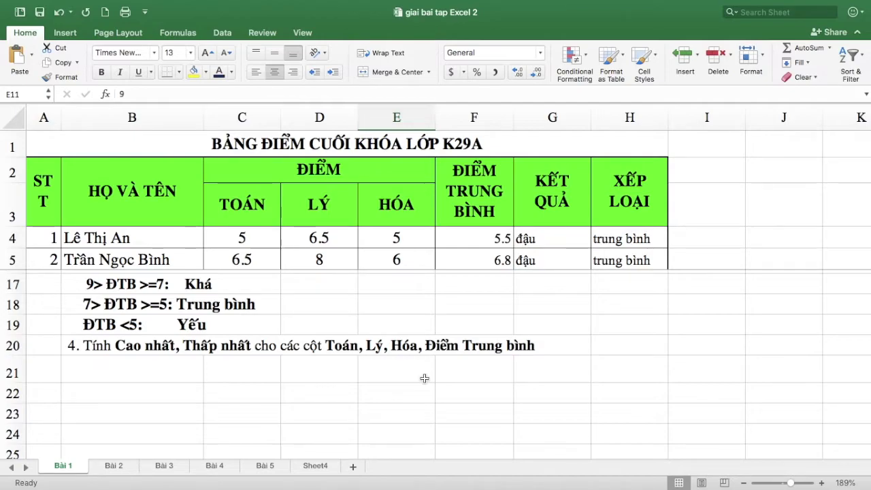
pyautogui.scroll(2, 424, 379)
pyautogui.scroll(2, 424, 379)
pyautogui.scroll(7, 424, 378)
pyautogui.hscroll(1, 424, 379)
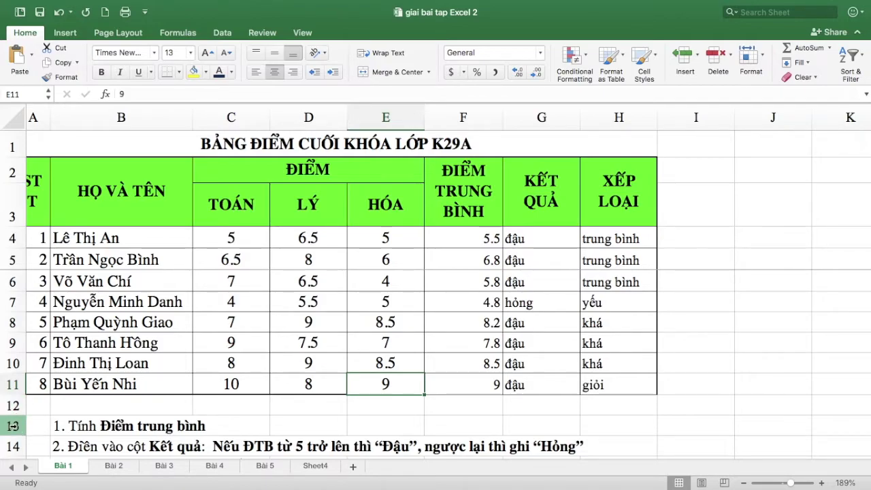
# Insert a blank row at row 13, below the score table
pyautogui.click(13, 426)
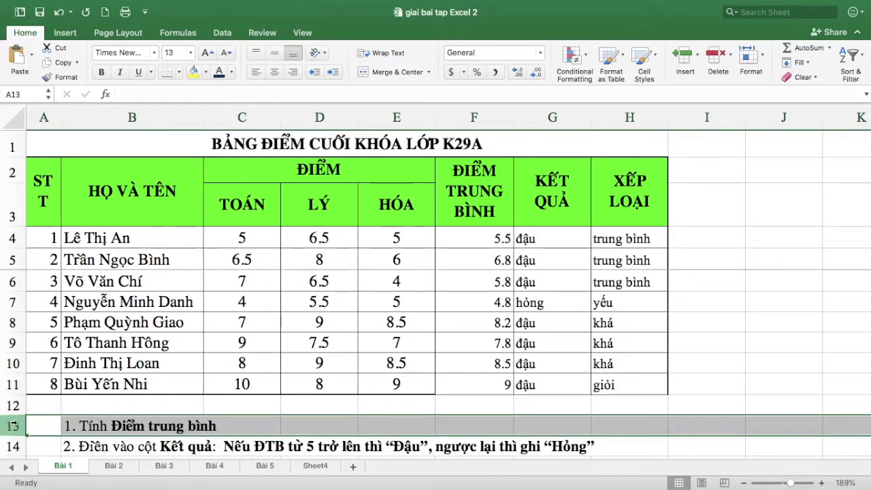
pyautogui.rightClick(13, 426)
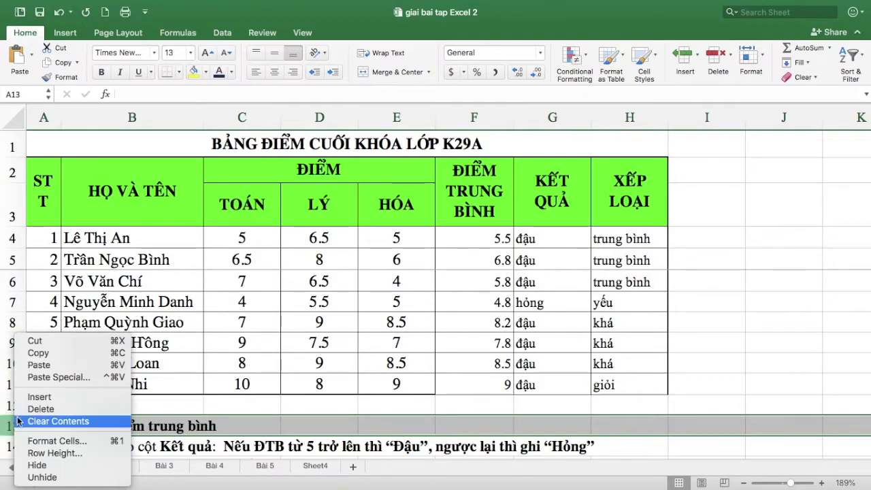
pyautogui.click(39, 397)
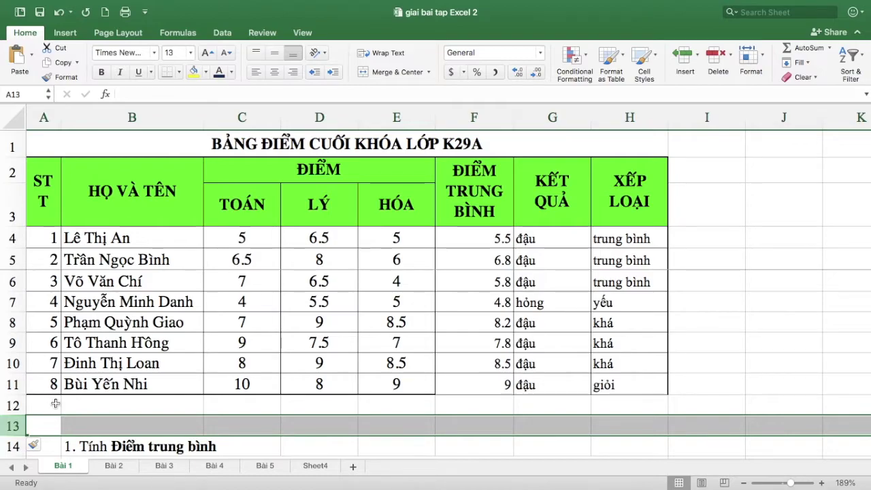
# Label B12 'Max' and B13 'Min'
pyautogui.click(107, 407)
pyautogui.hotkey('ctrl', 'shift', 'Right')
pyautogui.click(106, 407)
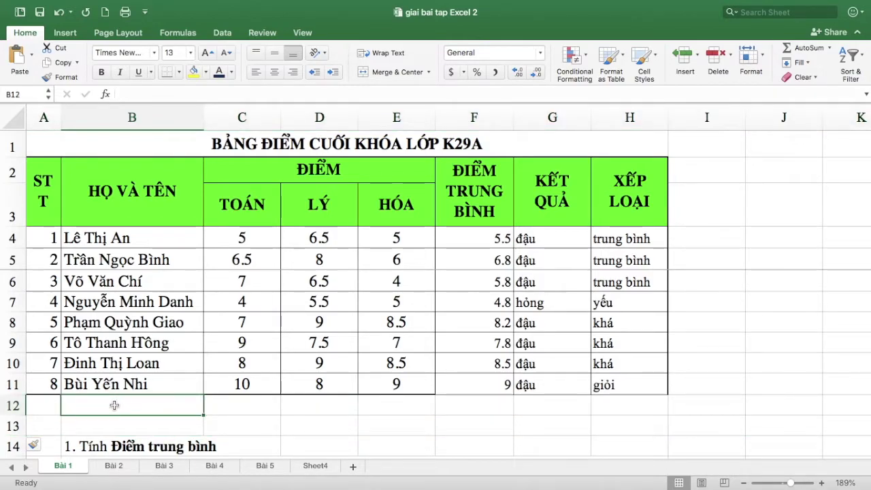
pyautogui.write('Max')
pyautogui.press('Return')
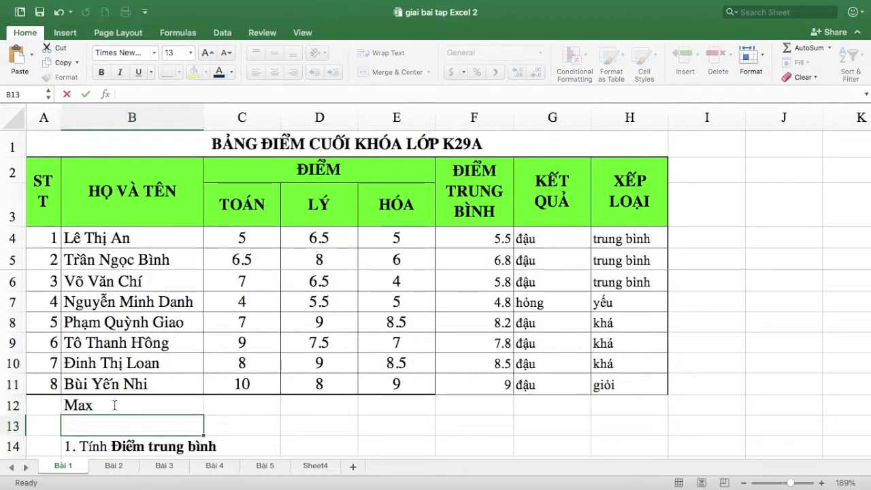
pyautogui.write('Min')
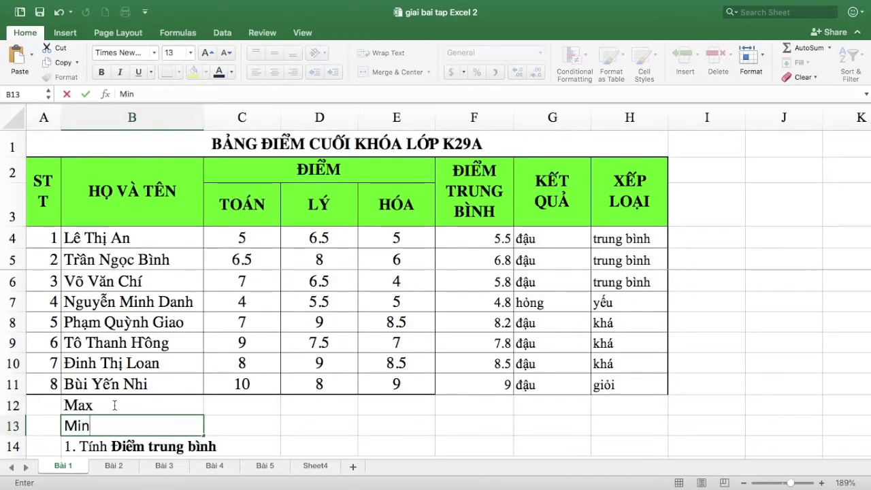
pyautogui.press('Return')
pyautogui.click(230, 407)
# Enter =MAX(C4:C11) in C12 and copy it across to F12, giving 10, 9, 9, 9
pyautogui.write('=max')
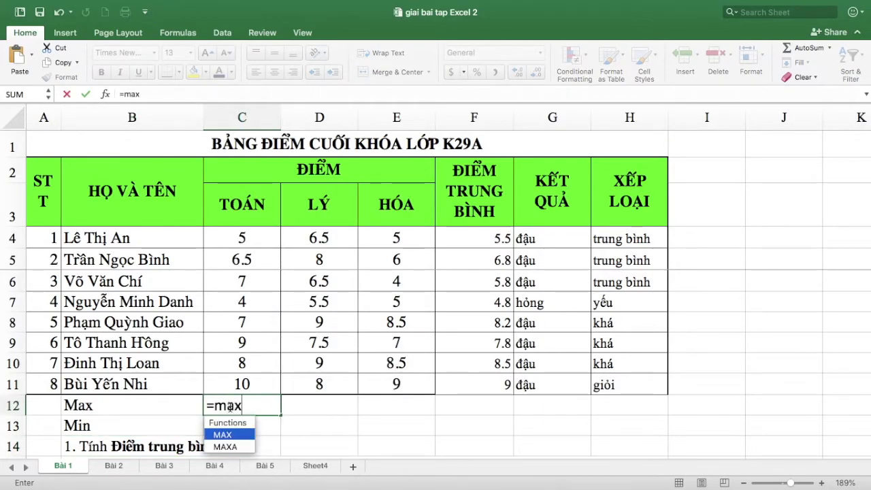
pyautogui.write('(')
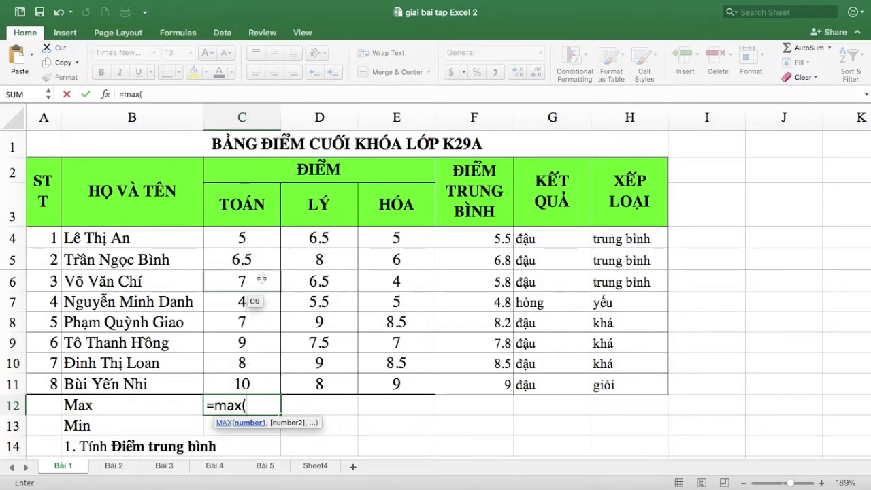
pyautogui.moveTo(271, 238); pyautogui.dragTo(261, 383)
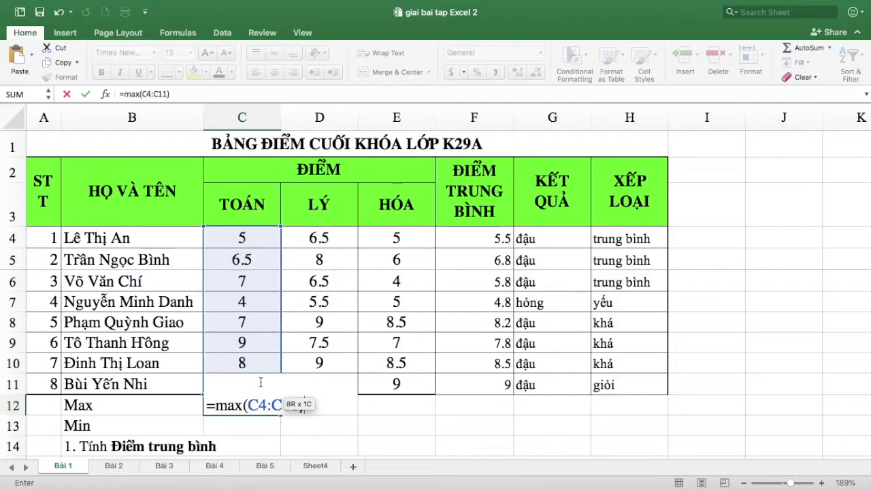
pyautogui.press('Return')
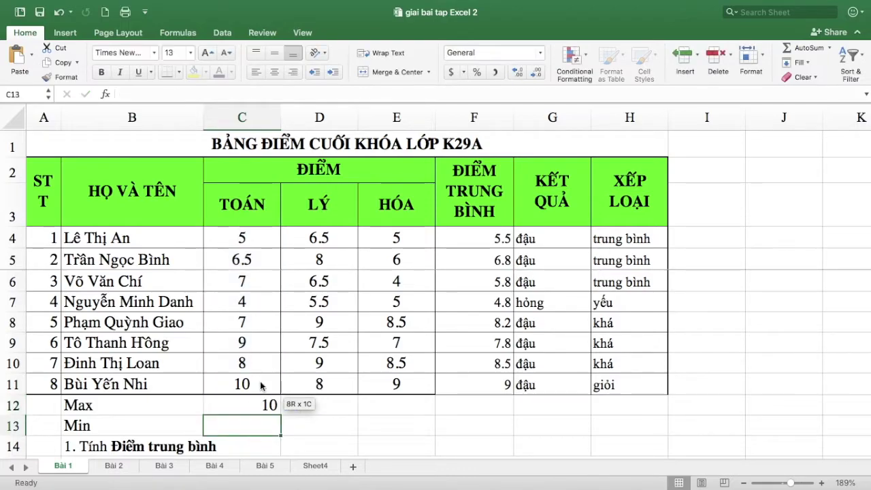
pyautogui.click(273, 404)
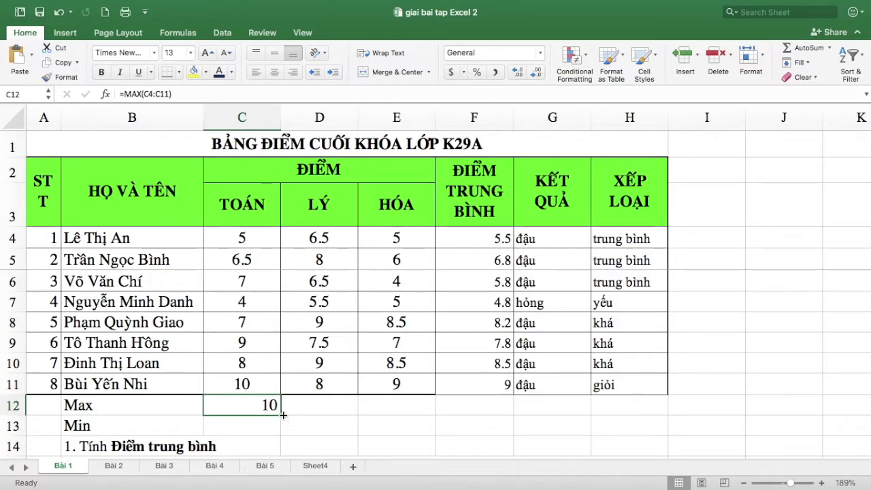
pyautogui.moveTo(283, 414); pyautogui.dragTo(405, 401)
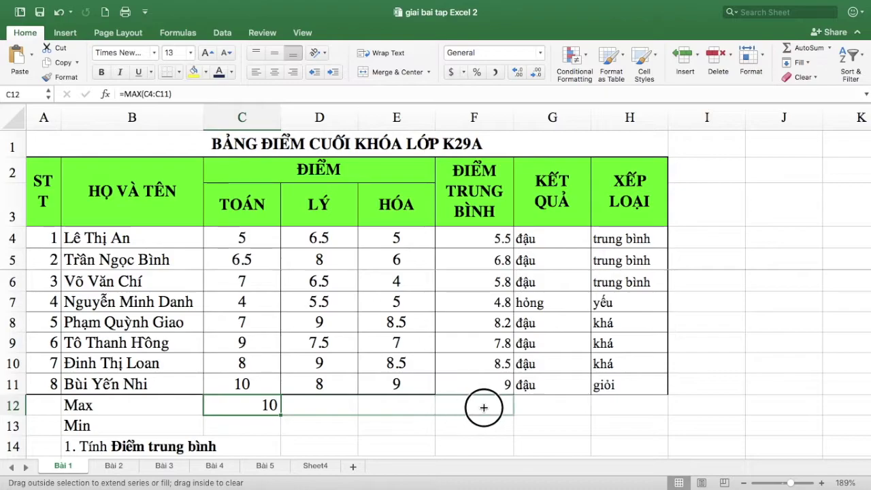
pyautogui.moveTo(405, 402); pyautogui.dragTo(483, 406)
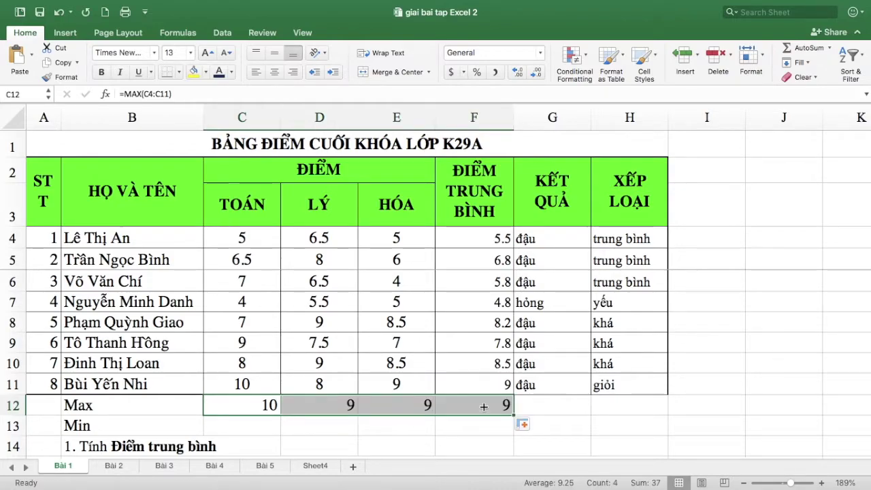
pyautogui.click(246, 425)
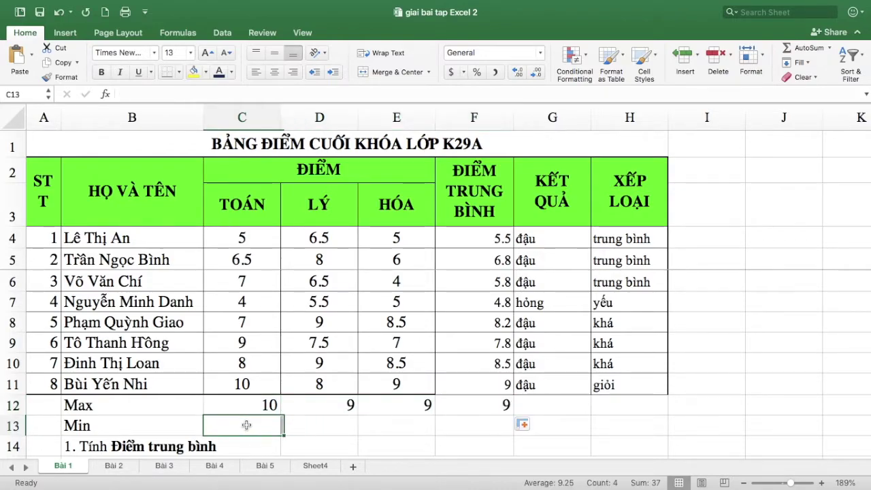
# Enter =MIN(C4:C11) in C13, copy it across to F13, then switch to the Bài 2 sheet
pyautogui.write('=min')
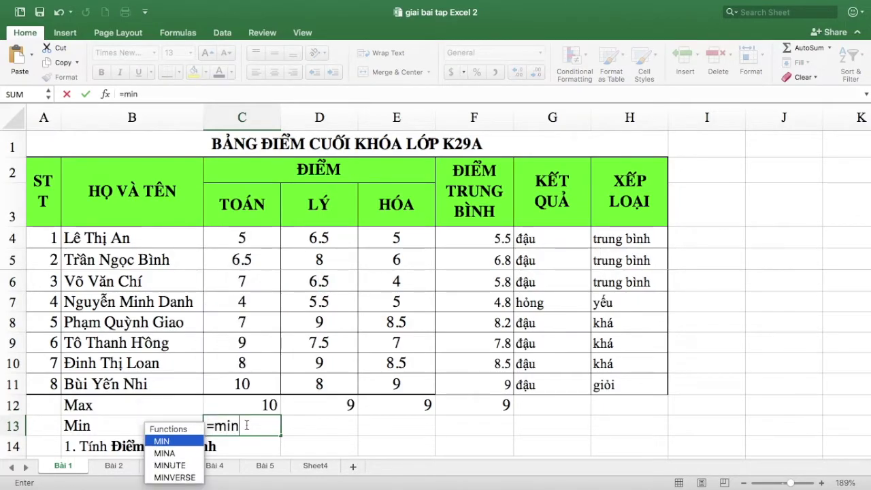
pyautogui.write('(')
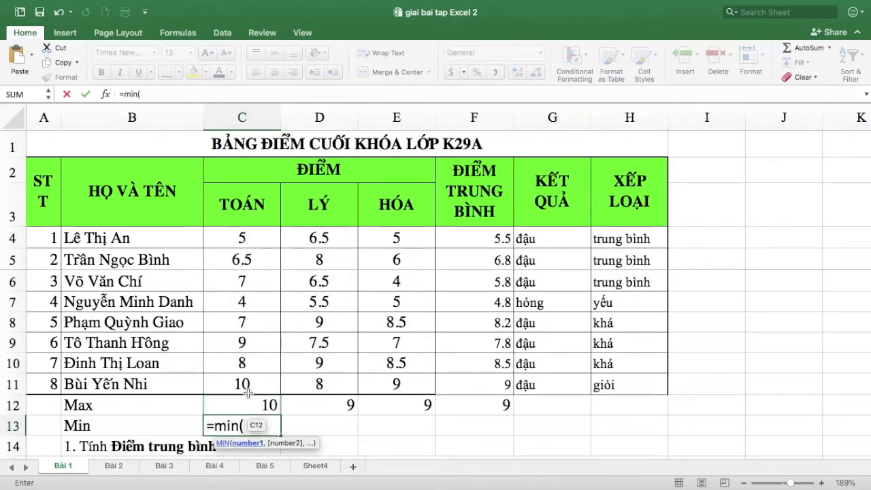
pyautogui.moveTo(259, 237); pyautogui.dragTo(273, 379)
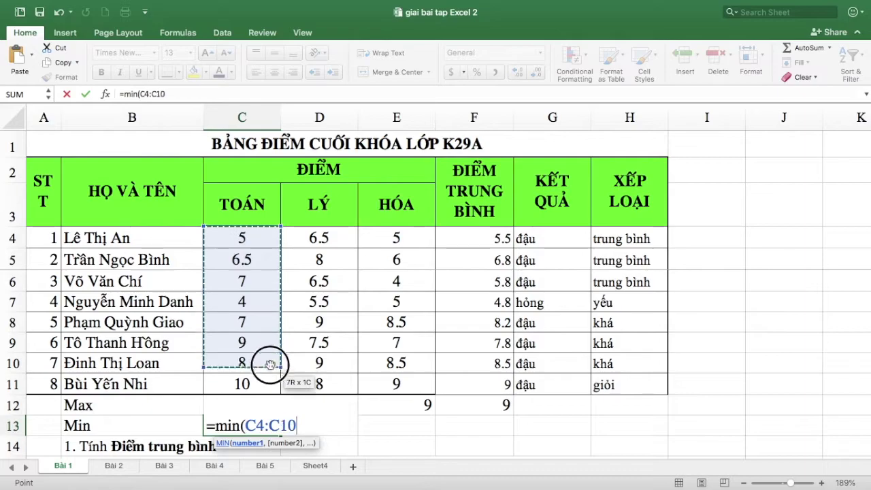
pyautogui.write(')')
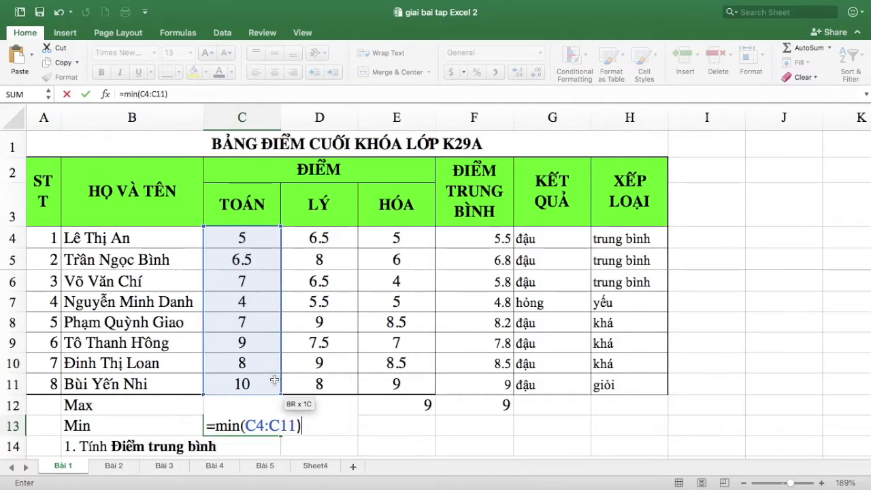
pyautogui.press('Return')
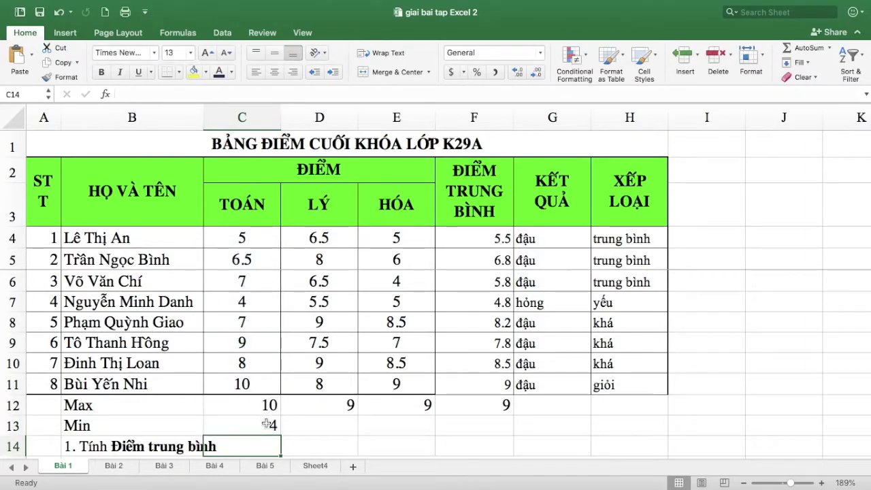
pyautogui.click(268, 425)
pyautogui.moveTo(281, 435)
pyautogui.mouseDown()
pyautogui.moveTo(410, 414)
pyautogui.moveTo(484, 430)
pyautogui.mouseUp()
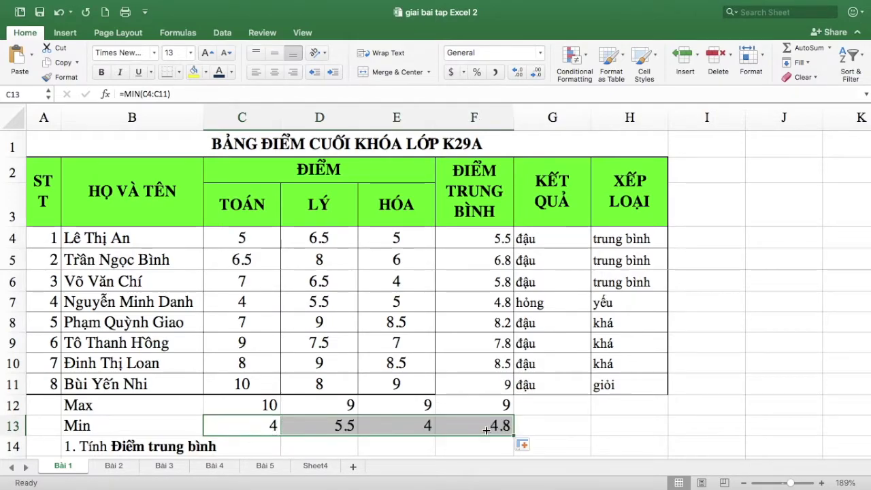
pyautogui.click(433, 425)
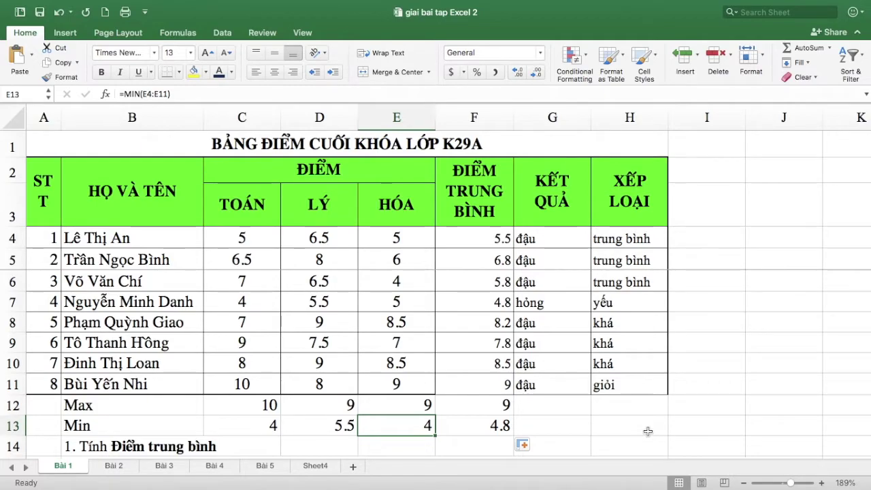
pyautogui.hotkey('ctrl', 'pagedown')
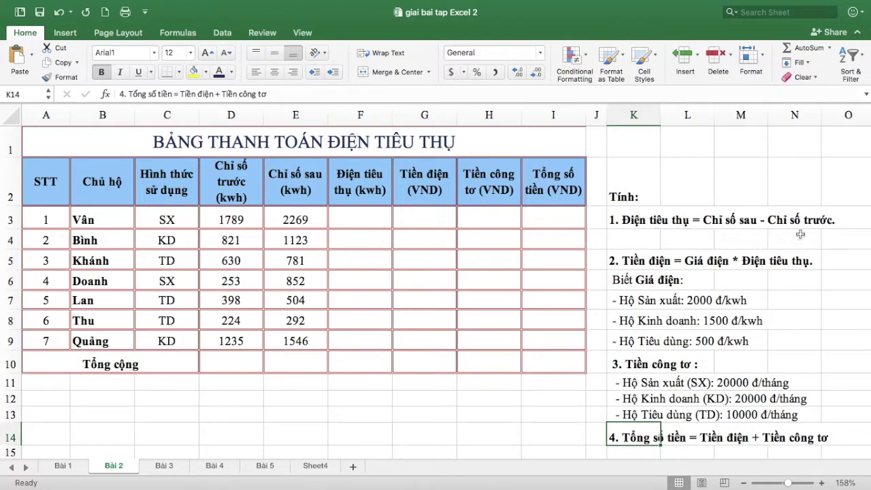
# Enter =E3-D3 in F3 and fill it to F9, giving 480, 302, 151, 599, 106, 68, 311 kWh
pyautogui.doubleClick(365, 219)
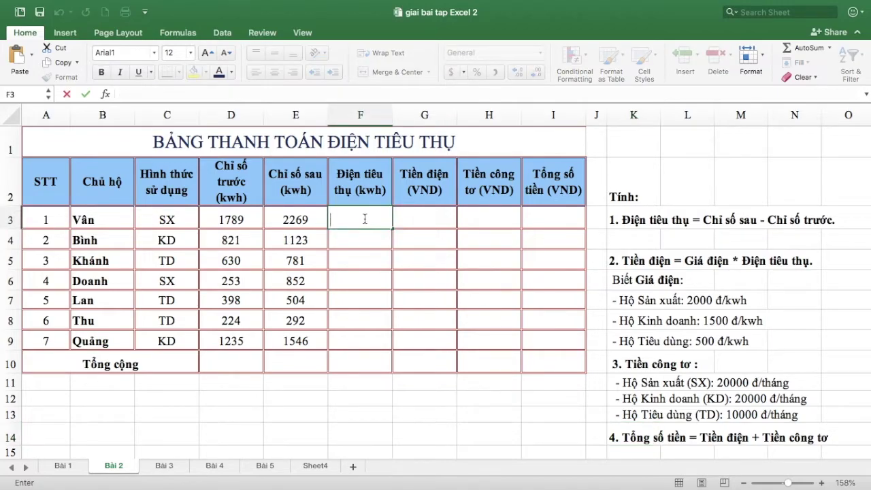
pyautogui.write('=')
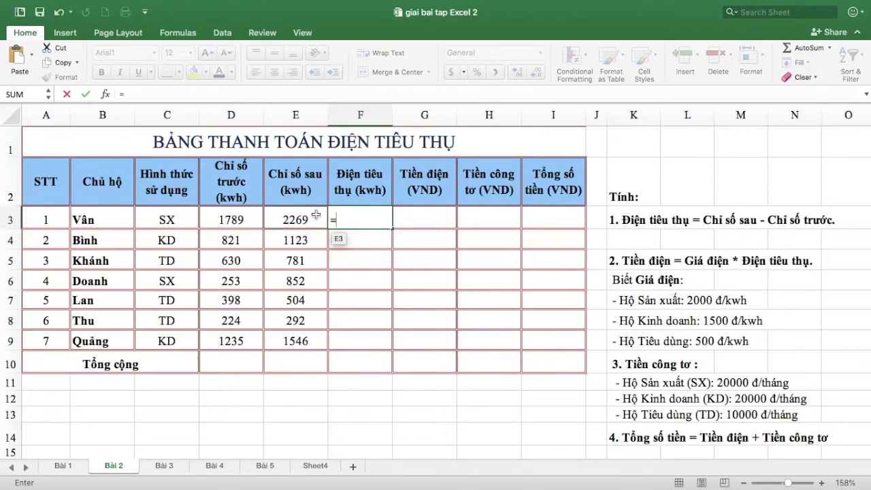
pyautogui.click(310, 218)
pyautogui.write('-')
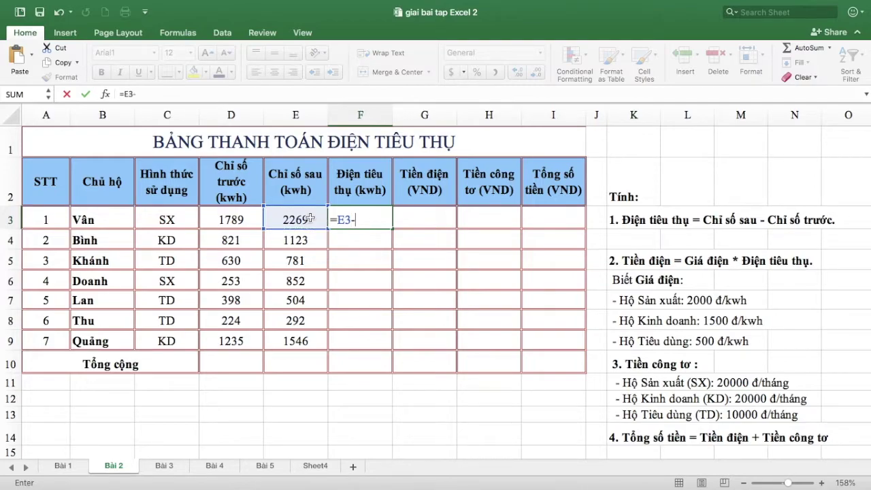
pyautogui.click(239, 218)
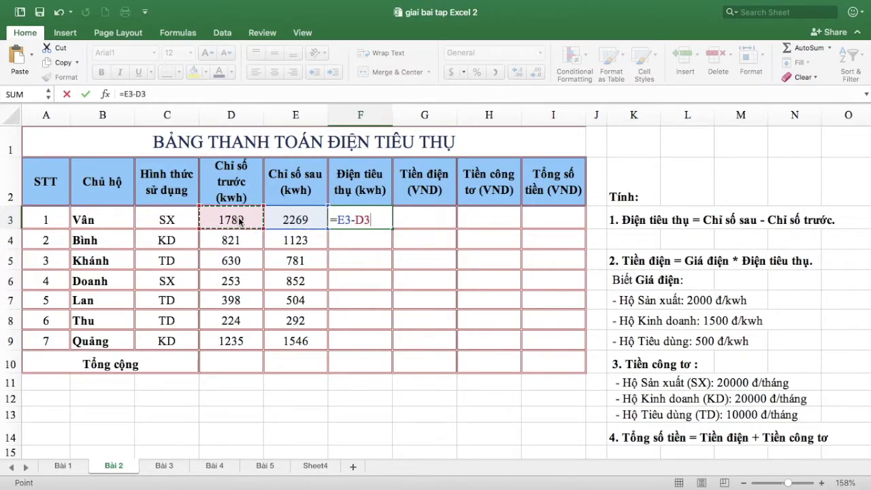
pyautogui.press('Return')
pyautogui.click(363, 220)
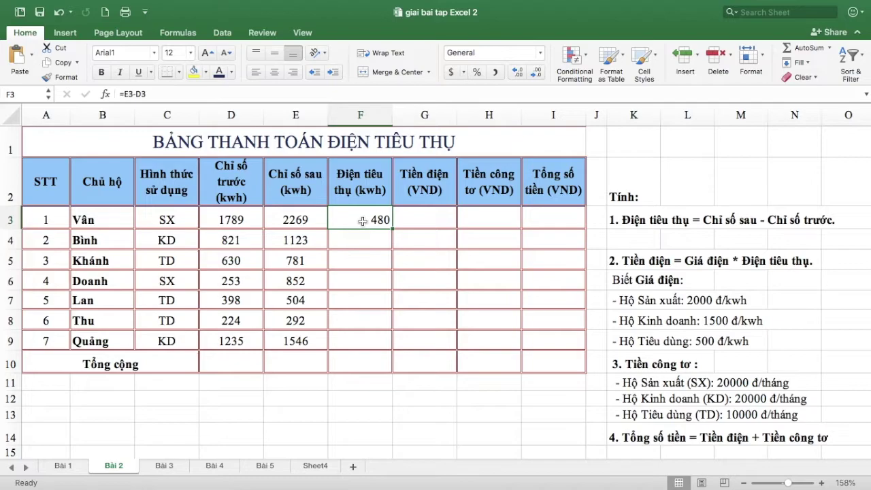
pyautogui.moveTo(394, 229); pyautogui.dragTo(393, 346)
pyautogui.click(378, 221)
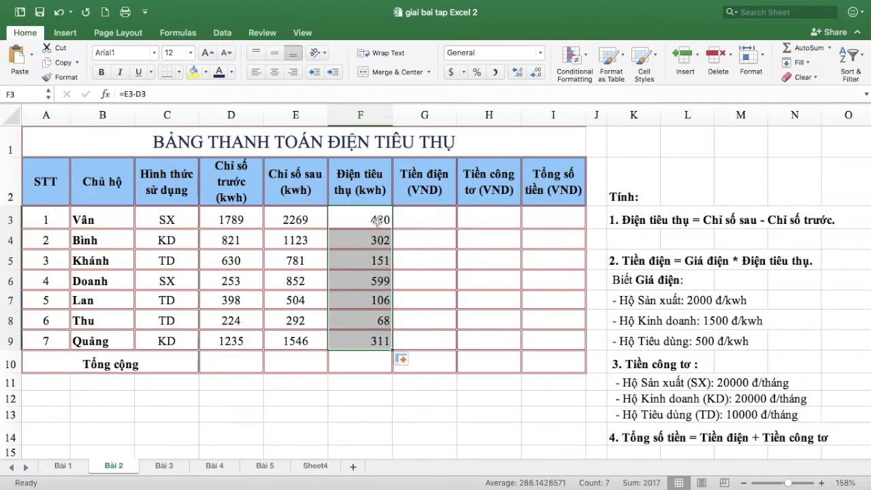
pyautogui.click(422, 222)
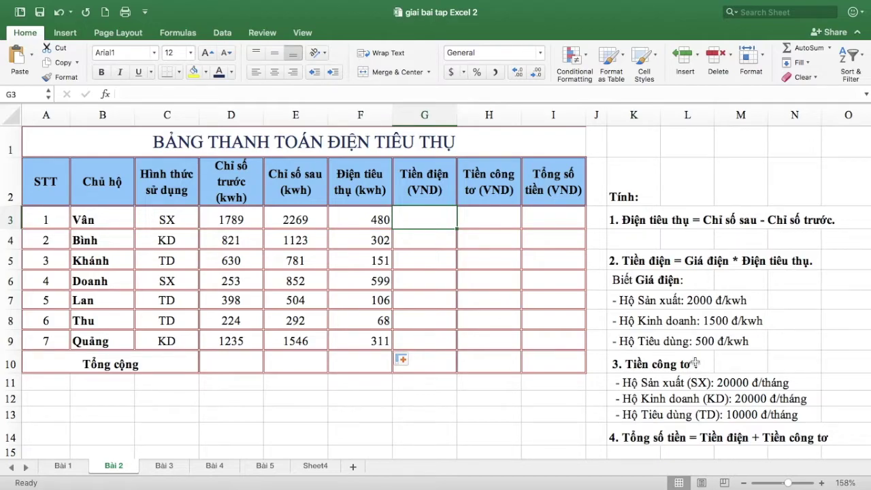
pyautogui.doubleClick(442, 211)
# Enter =IF(C3="SX",2000,IF(C3="KD",1500,500)) in G3 and fill it down to G9
pyautogui.write('=')
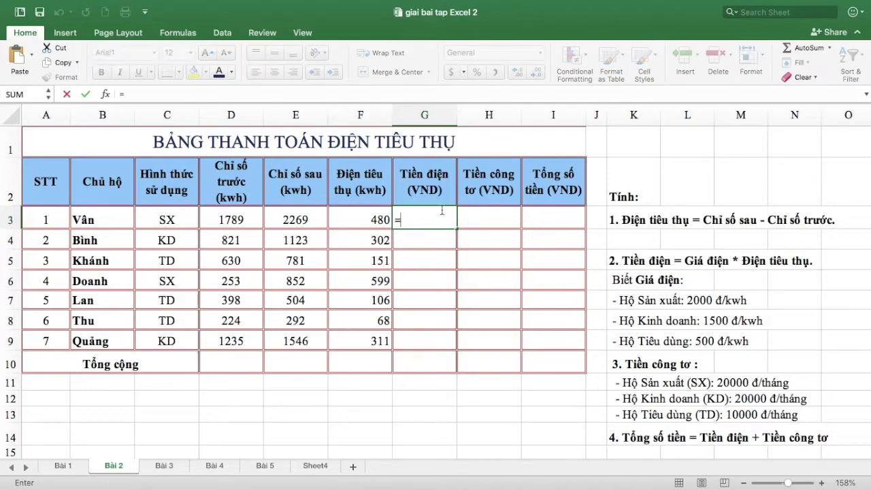
pyautogui.write('if(')
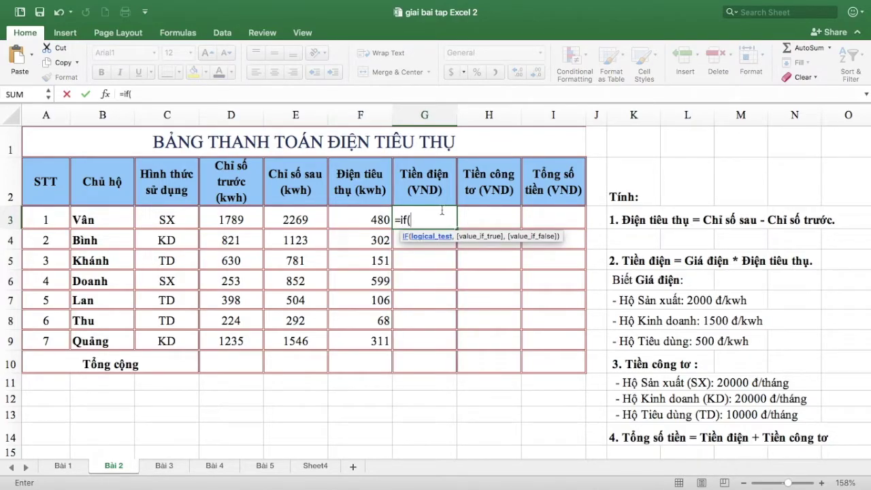
pyautogui.click(154, 219)
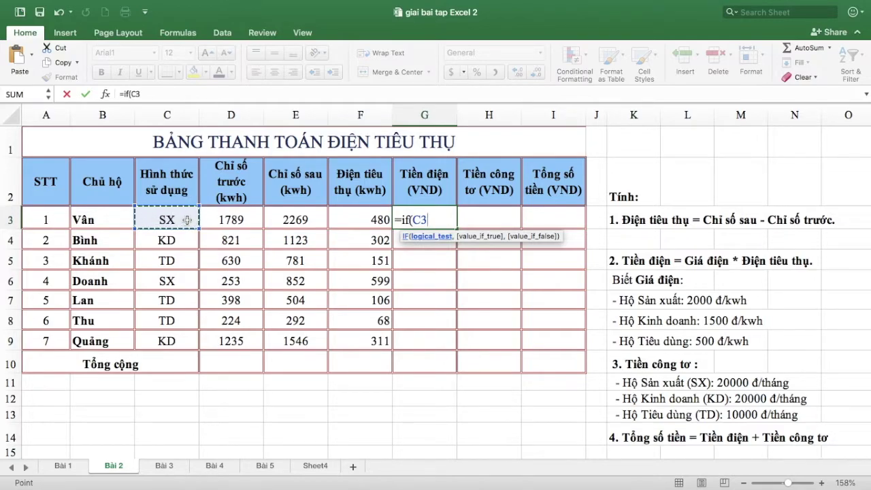
pyautogui.write('=')
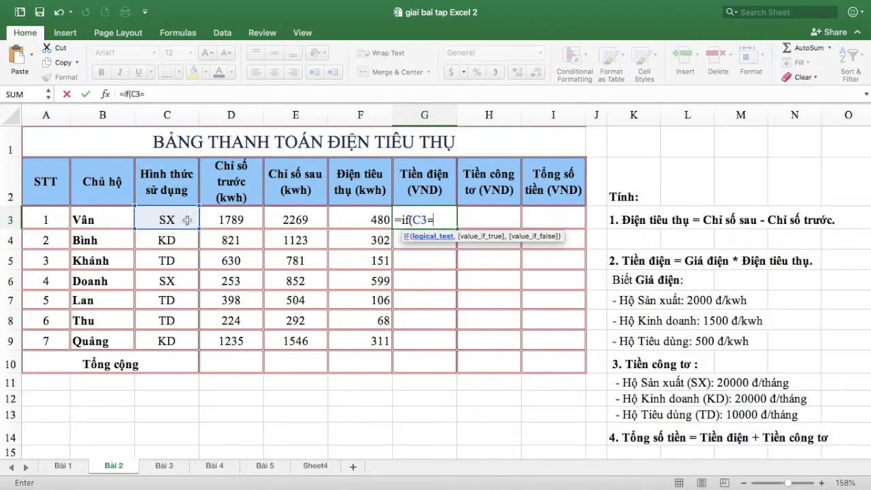
pyautogui.write('"')
pyautogui.write('SX')
pyautogui.write('"')
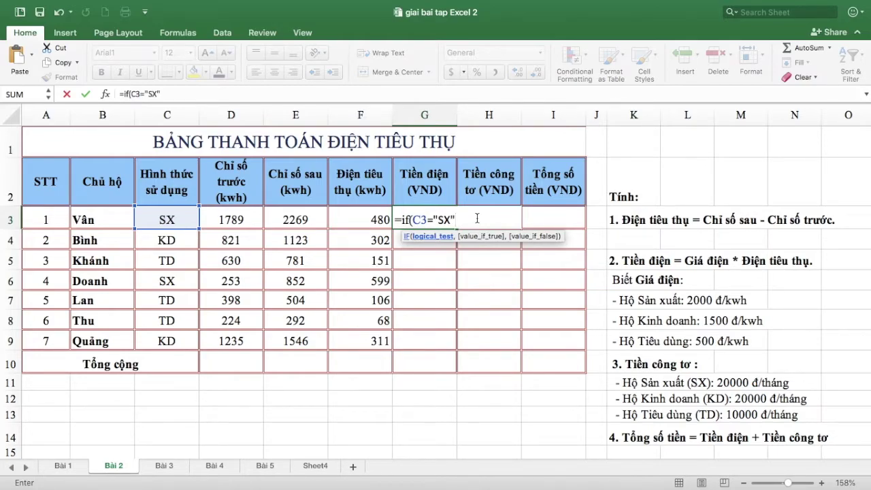
pyautogui.write(',')
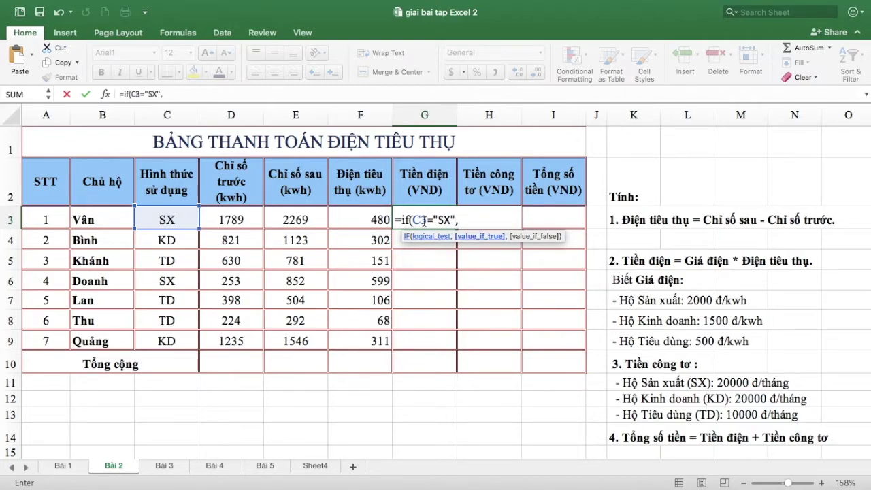
pyautogui.write('2000')
pyautogui.write(',')
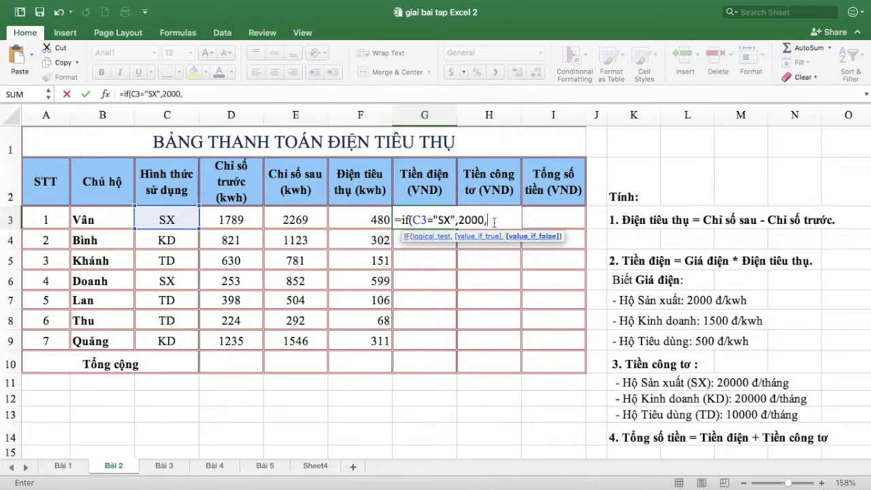
pyautogui.write(' if')
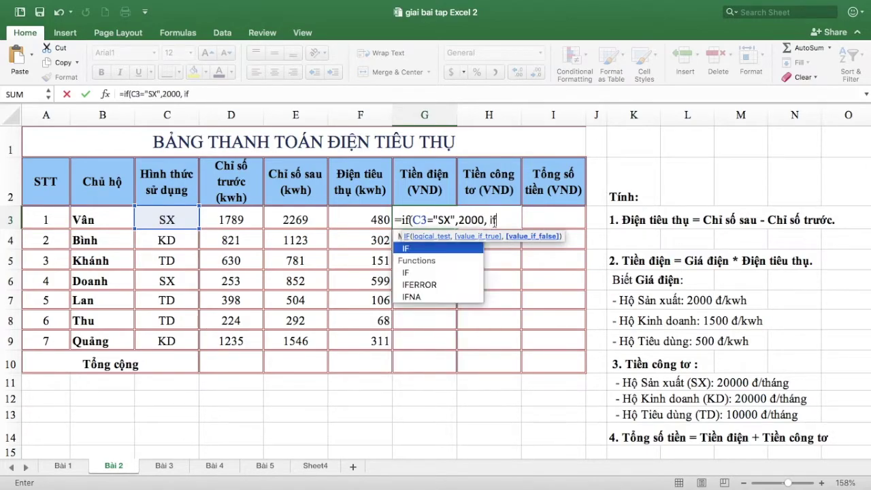
pyautogui.write('(')
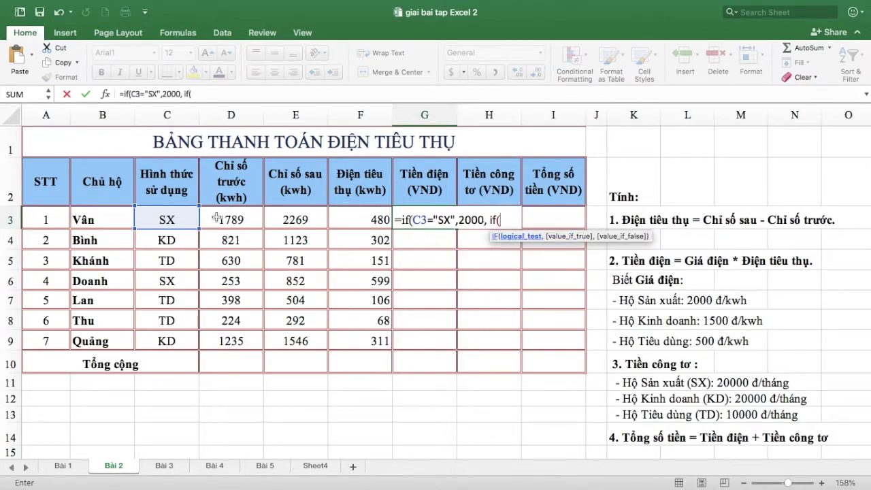
pyautogui.click(184, 221)
pyautogui.write('="KD"')
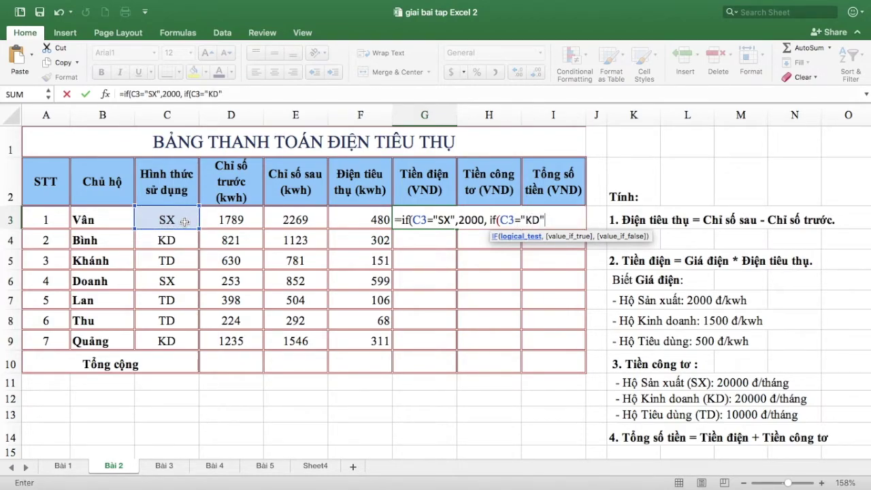
pyautogui.write(', 1500')
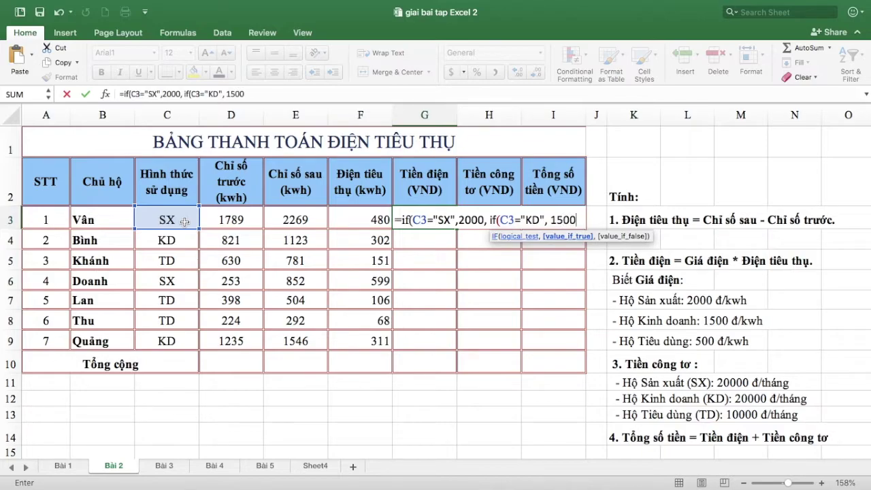
pyautogui.write(', ')
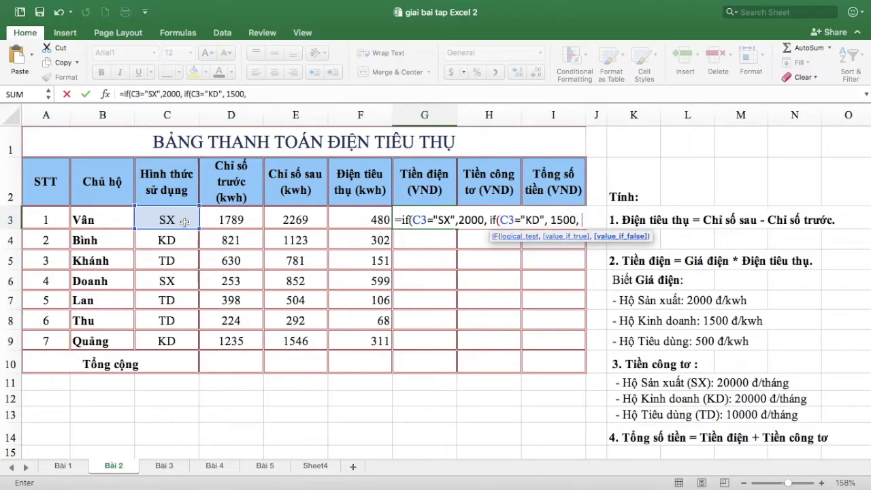
pyautogui.write('500')
pyautogui.write('))')
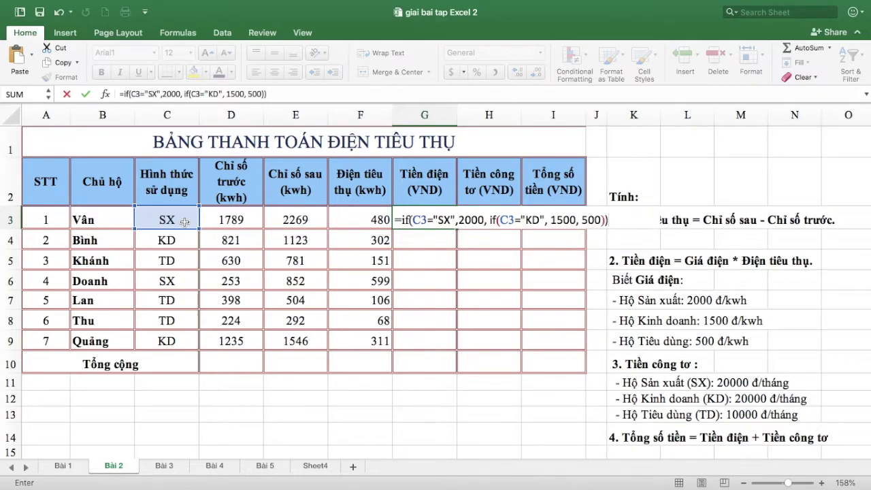
pyautogui.press('Return')
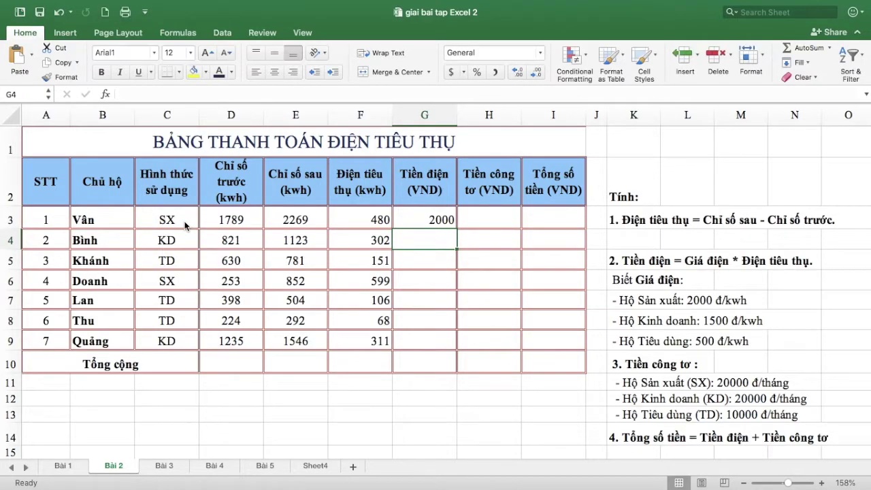
pyautogui.click(441, 214)
pyautogui.moveTo(456, 229); pyautogui.dragTo(449, 340)
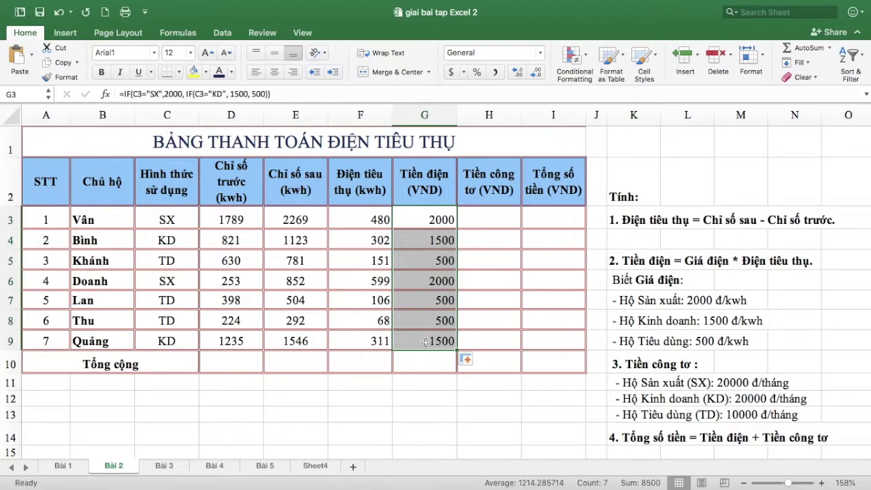
# Multiply the G3 price formula by F3 and refill G3:G9, giving charges from 34000 to 1198000
pyautogui.doubleClick(438, 219)
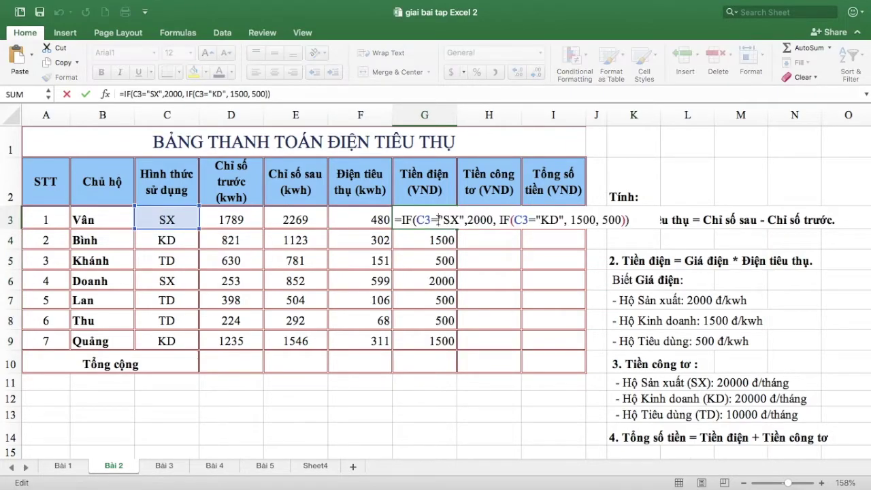
pyautogui.click(636, 218)
pyautogui.write('*')
pyautogui.click(372, 215)
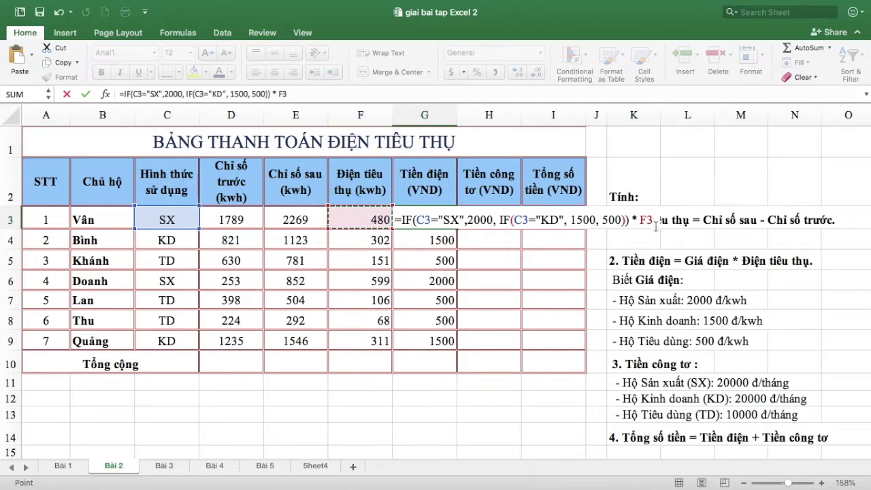
pyautogui.press('Return')
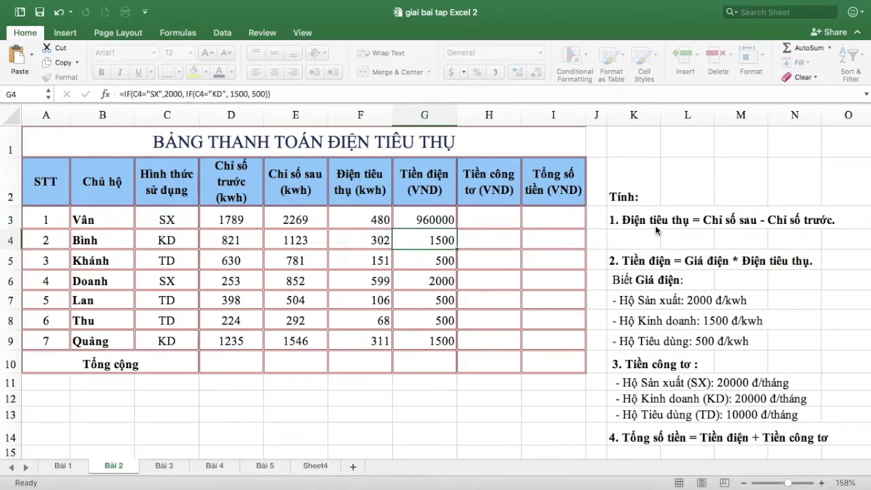
pyautogui.click(433, 218)
pyautogui.moveTo(457, 230); pyautogui.dragTo(455, 340)
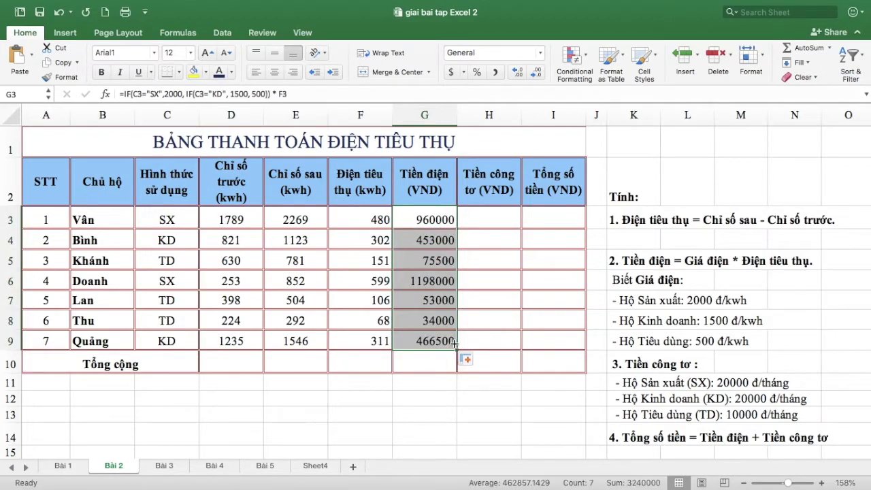
pyautogui.click(433, 223)
pyautogui.doubleClick(433, 223)
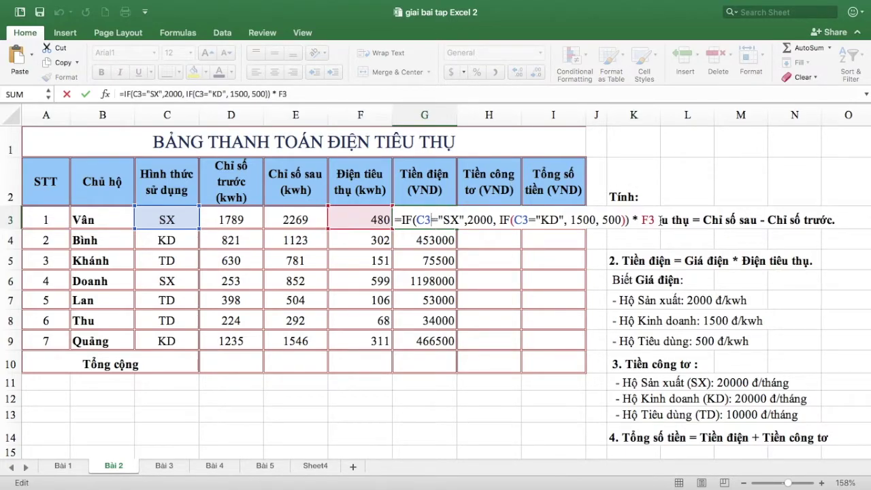
pyautogui.press('Return')
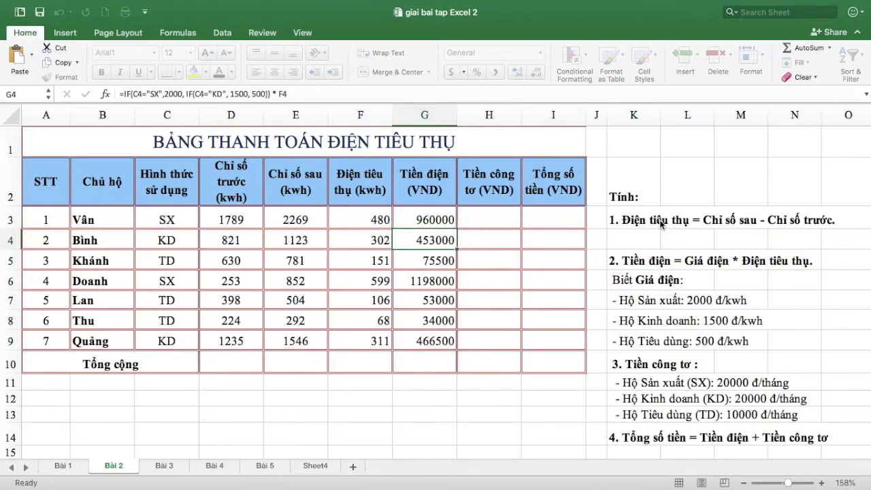
pyautogui.click(497, 219)
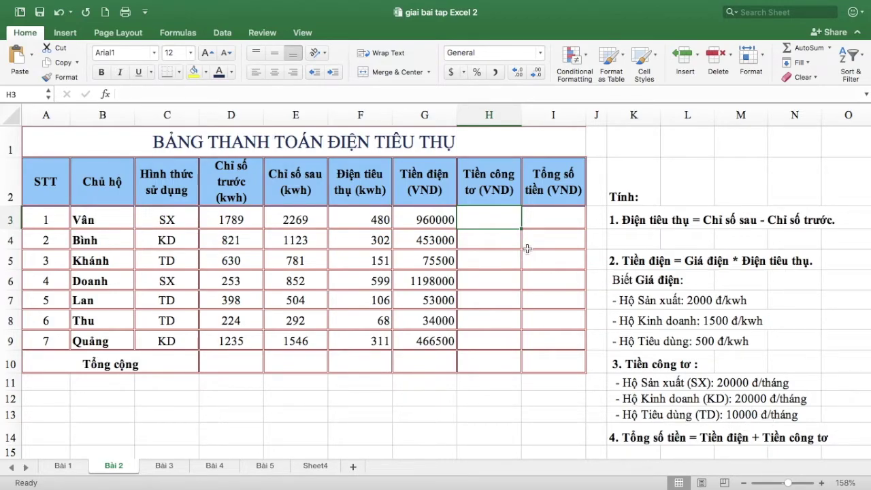
pyautogui.write('=')
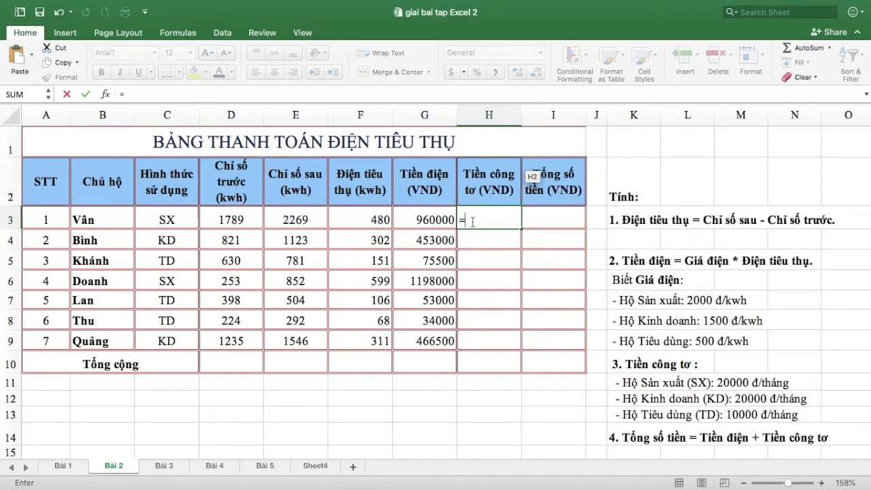
# Enter =IF(OR(C3="SX",C3="KD"),20000,10000) in H3 and fill it down to H9
pyautogui.write('if(')
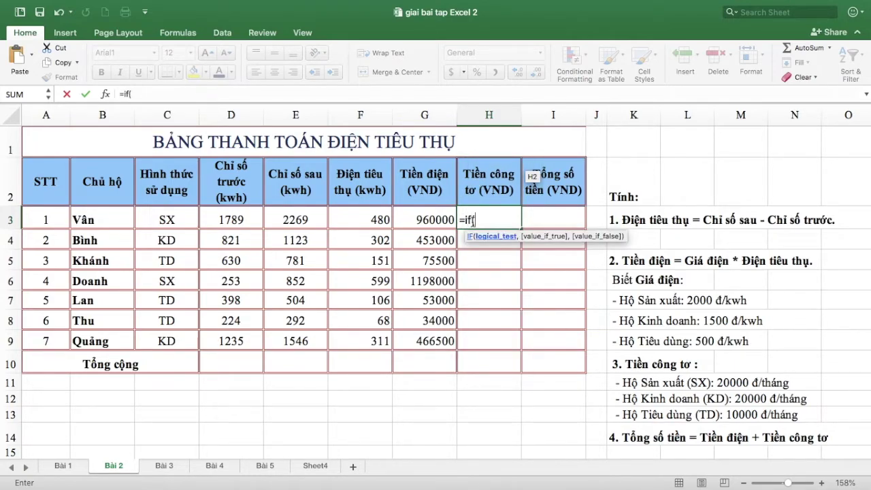
pyautogui.write('or')
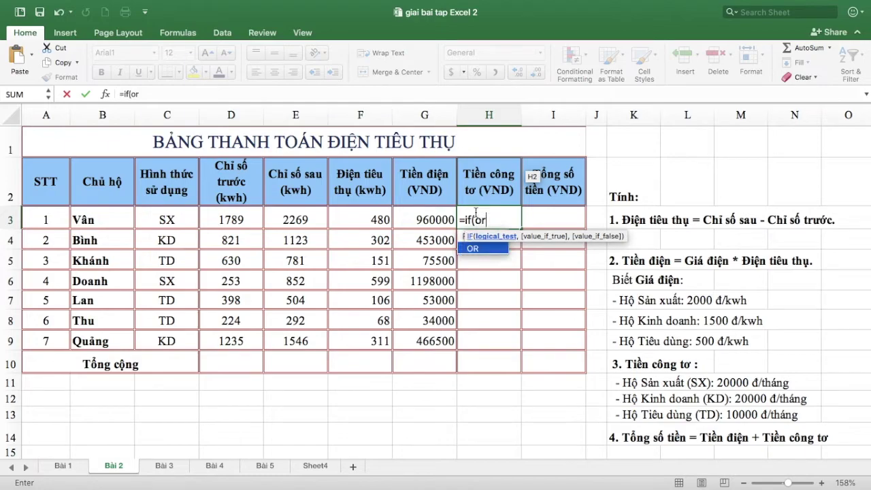
pyautogui.write('(')
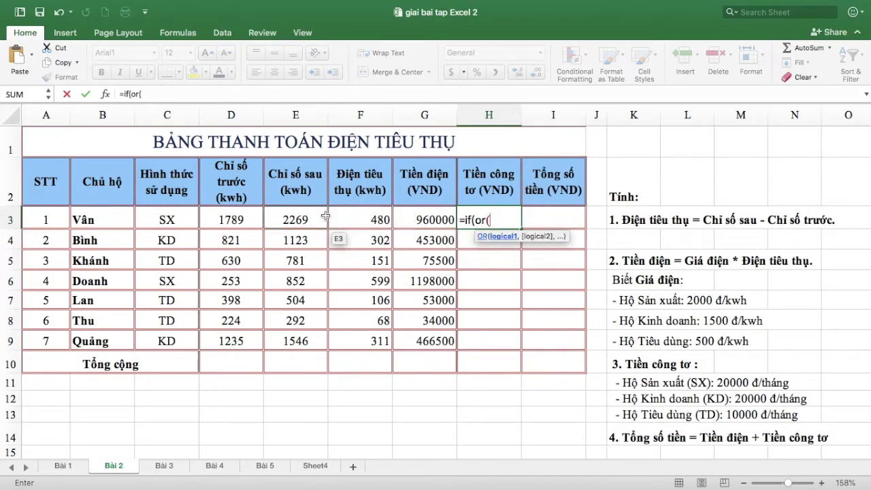
pyautogui.click(170, 220)
pyautogui.write('="')
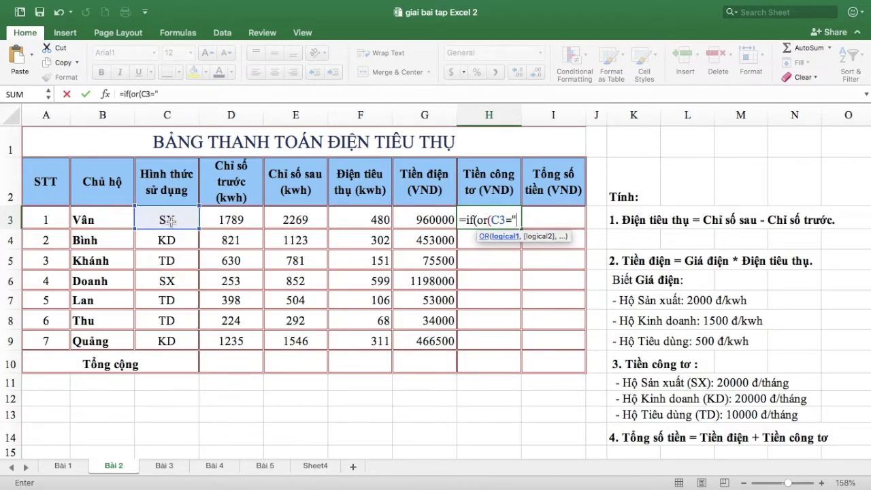
pyautogui.write('SX"')
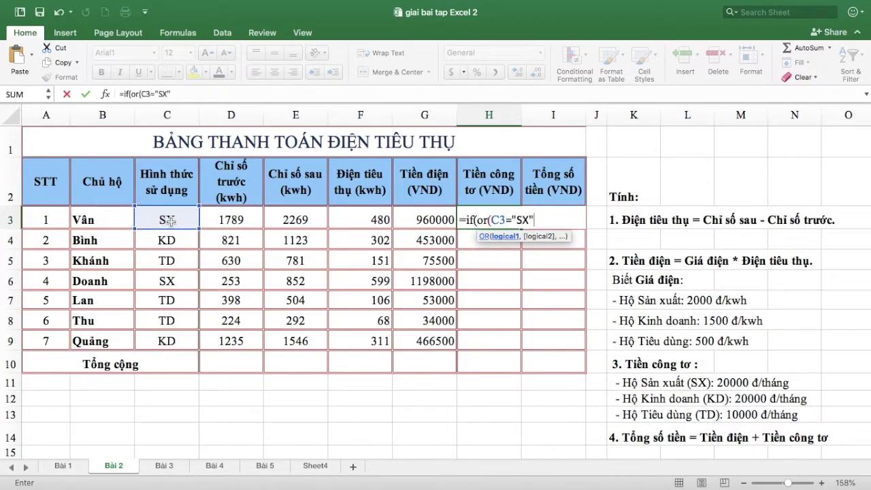
pyautogui.write(',')
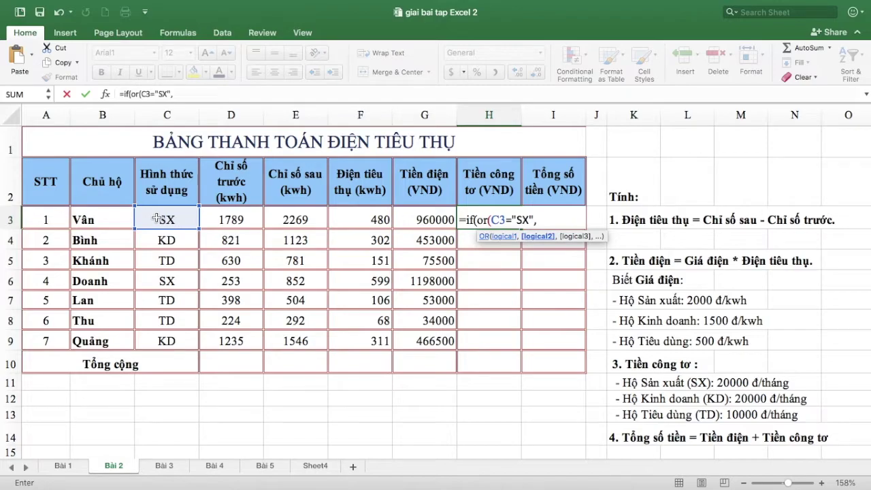
pyautogui.click(157, 218)
pyautogui.write('= "KD')
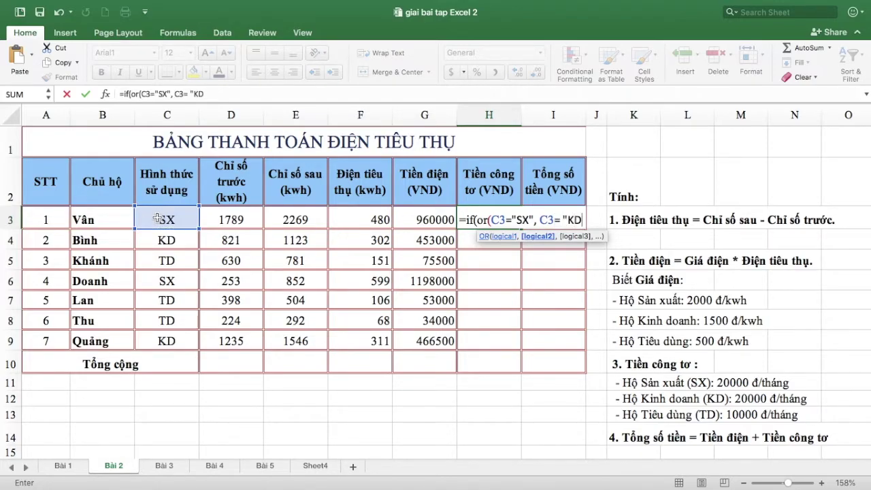
pyautogui.write('"')
pyautogui.write(')')
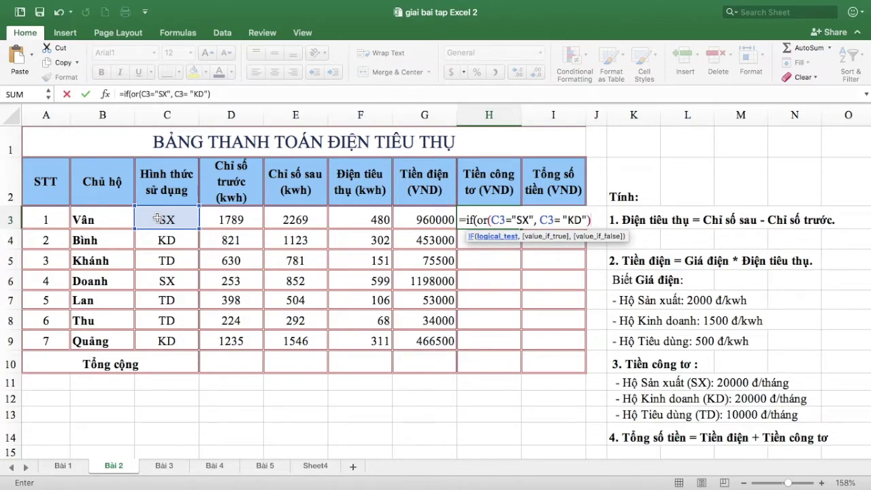
pyautogui.write(',')
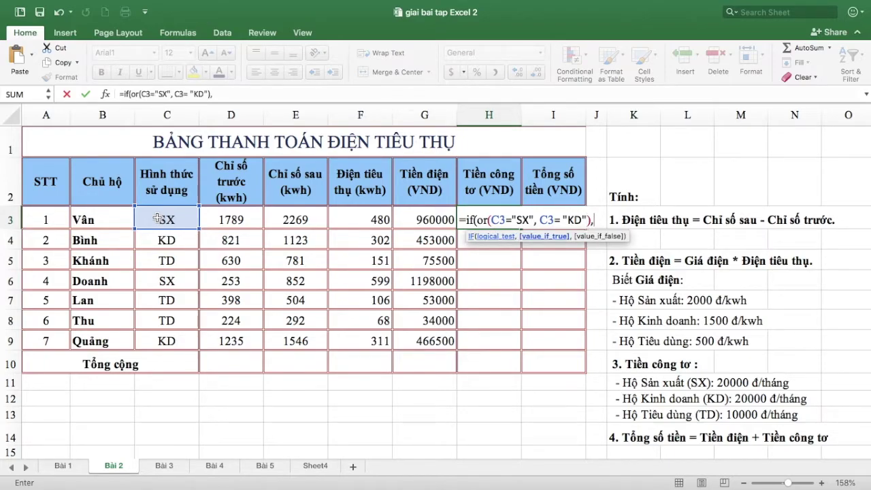
pyautogui.write(' 2')
pyautogui.write('0000')
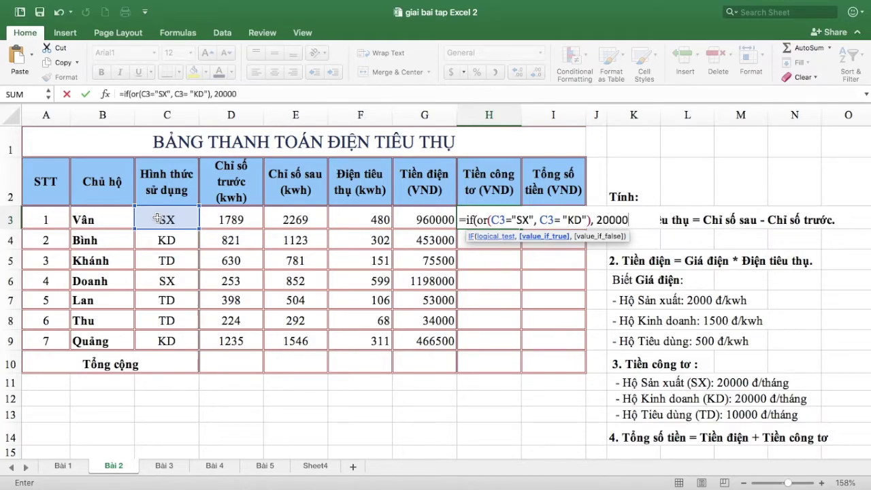
pyautogui.write(' , 10000')
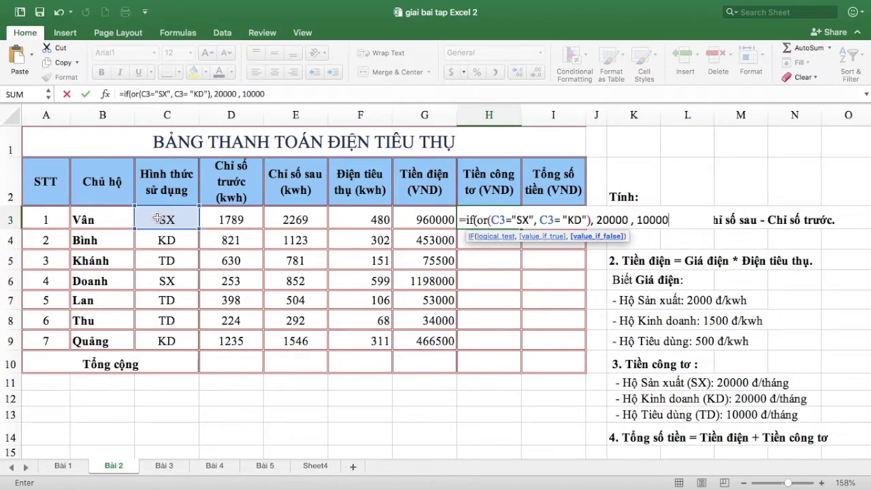
pyautogui.write(')')
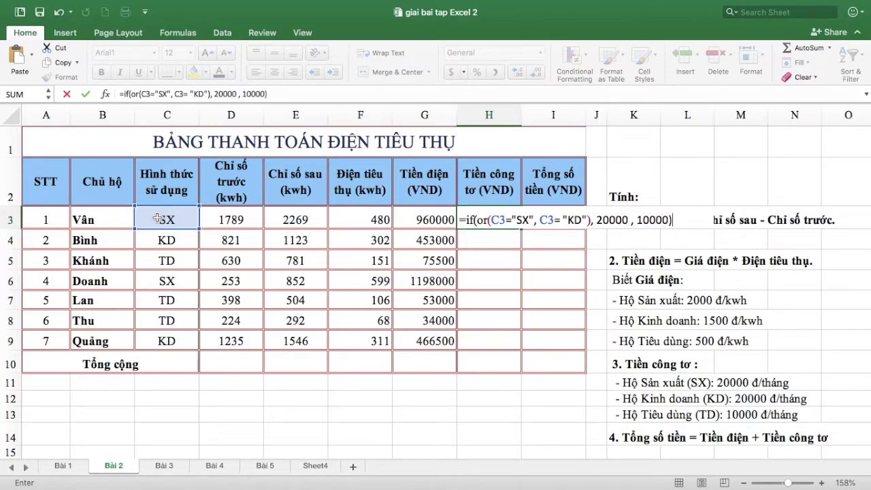
pyautogui.press('Return')
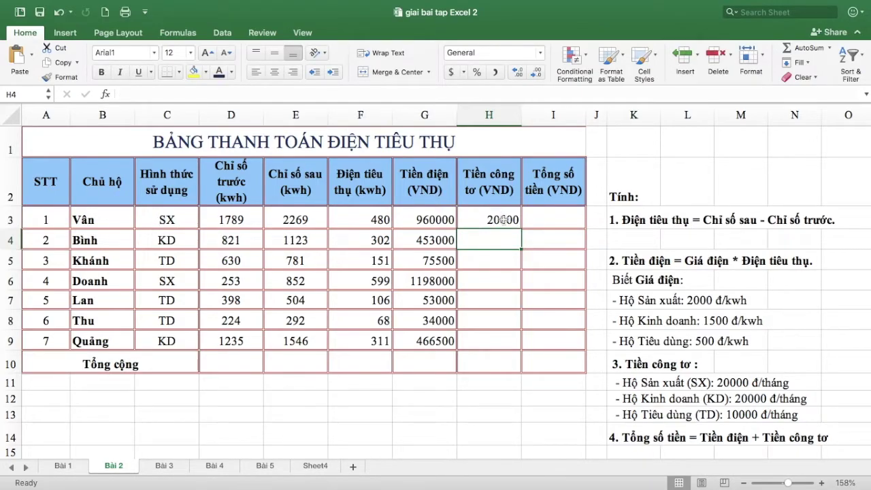
pyautogui.click(503, 219)
pyautogui.moveTo(521, 229); pyautogui.dragTo(521, 343)
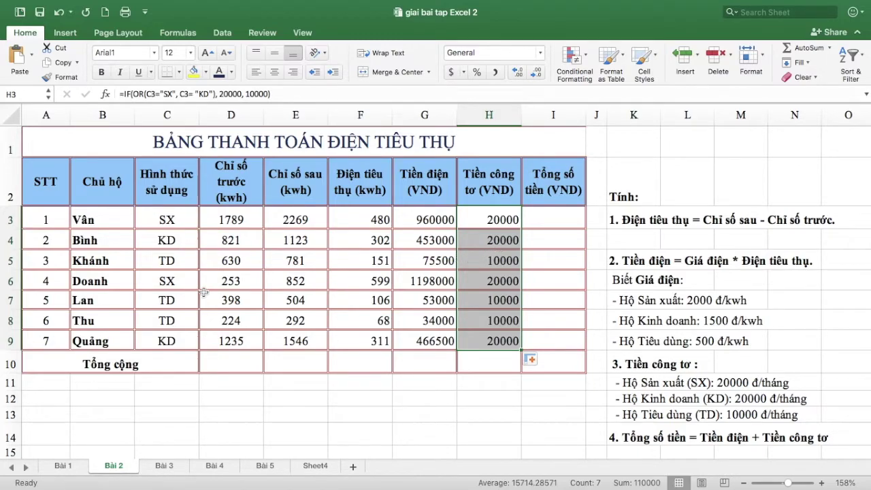
pyautogui.doubleClick(504, 219)
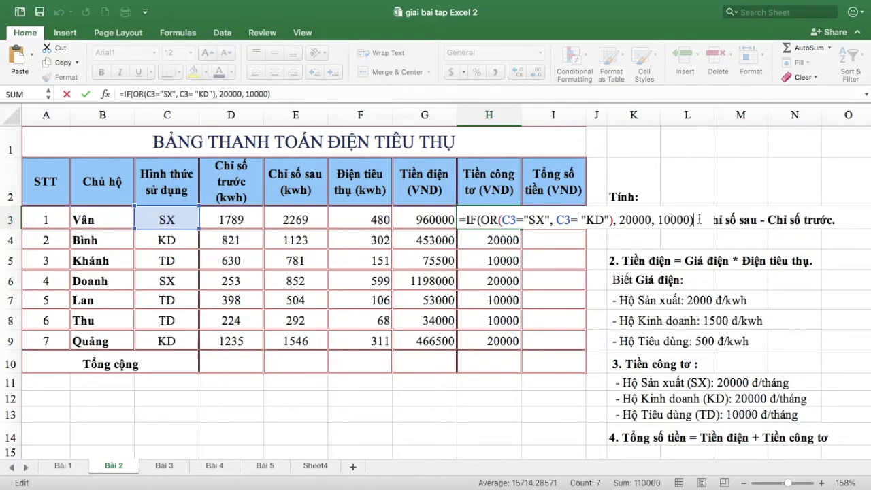
# Erase the meter fee formula in H3 and delete the values in H4:H9
pyautogui.press('BackSpace')
pyautogui.press('BackSpace')
pyautogui.press('BackSpace')
pyautogui.press('BackSpace')
pyautogui.press('BackSpace')
pyautogui.press('BackSpace')
pyautogui.press('BackSpace')
pyautogui.press('BackSpace')
pyautogui.press('BackSpace')
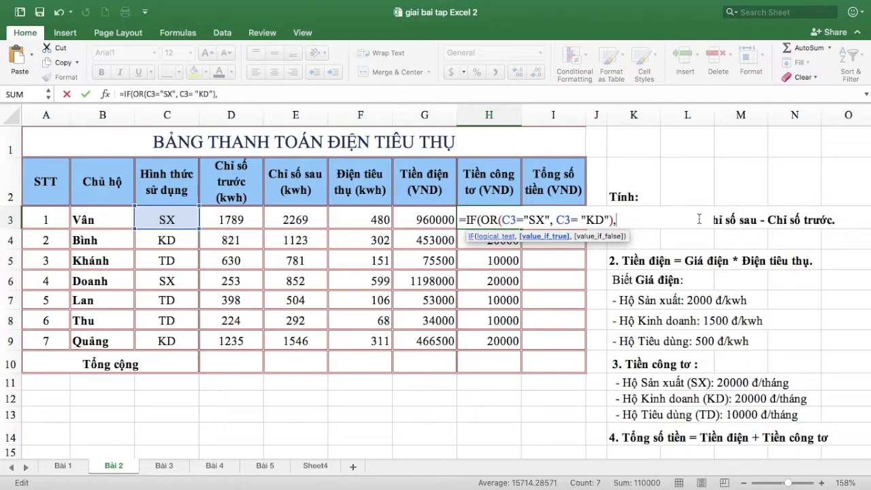
pyautogui.press('BackSpace')
pyautogui.press('BackSpace')
pyautogui.press('BackSpace')
pyautogui.press('BackSpace')
pyautogui.press('BackSpace')
pyautogui.press('BackSpace')
pyautogui.press('BackSpace')
pyautogui.press('BackSpace')
pyautogui.press('BackSpace')
pyautogui.press('BackSpace')
pyautogui.press('BackSpace')
pyautogui.press('BackSpace')
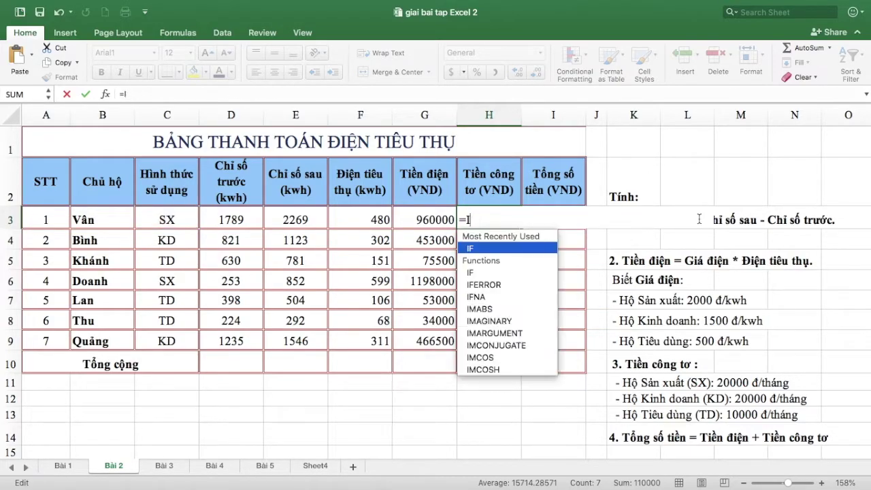
pyautogui.press('BackSpace')
pyautogui.press('BackSpace')
pyautogui.press('Return')
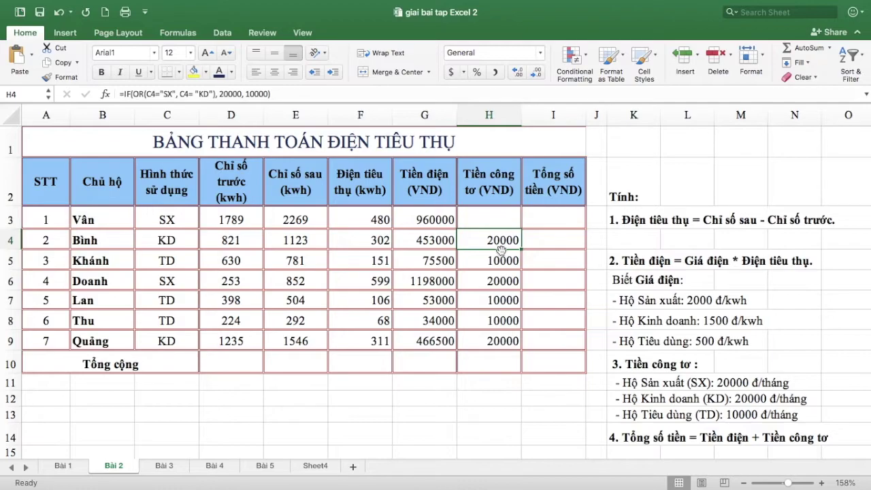
pyautogui.moveTo(500, 240); pyautogui.dragTo(502, 338)
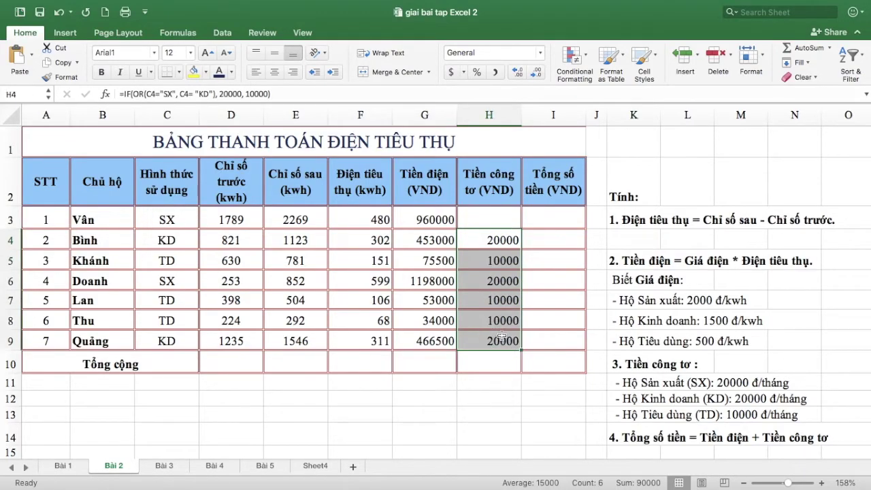
pyautogui.press('Delete')
pyautogui.click(493, 219)
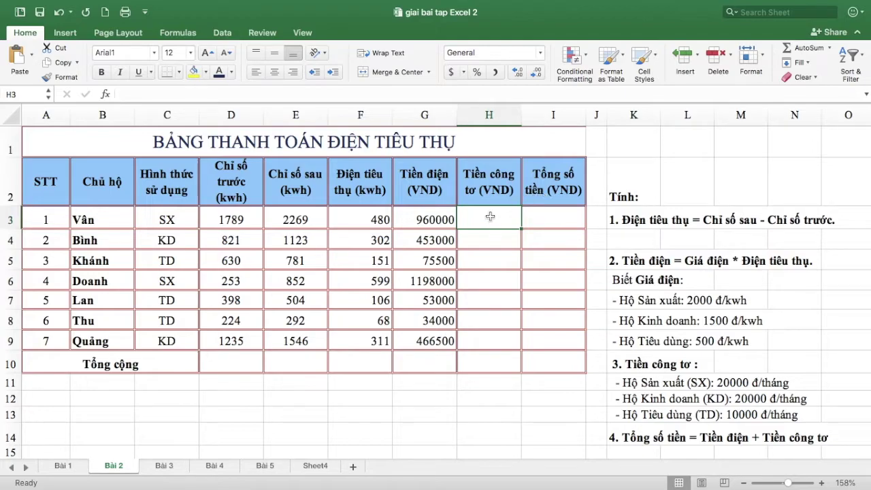
# Enter =IF(C3="TD",10000,20000) in H3 and fill it down to H9
pyautogui.write('=if')
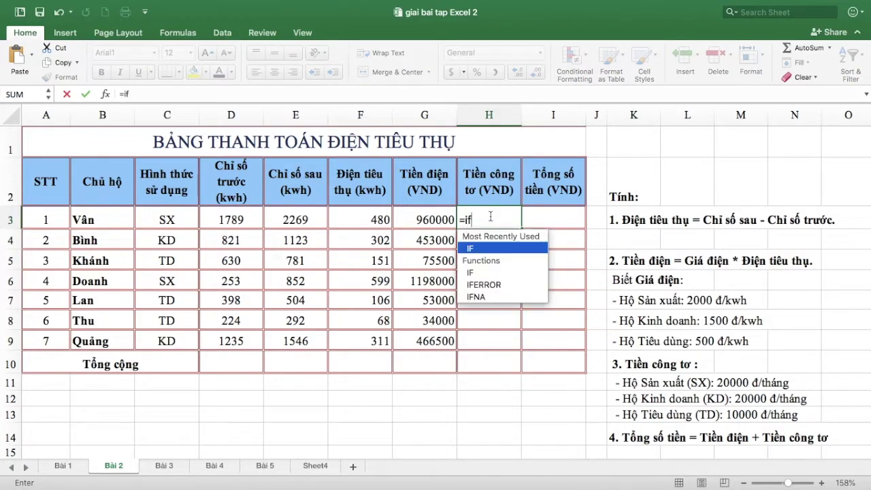
pyautogui.write('(')
pyautogui.click(179, 213)
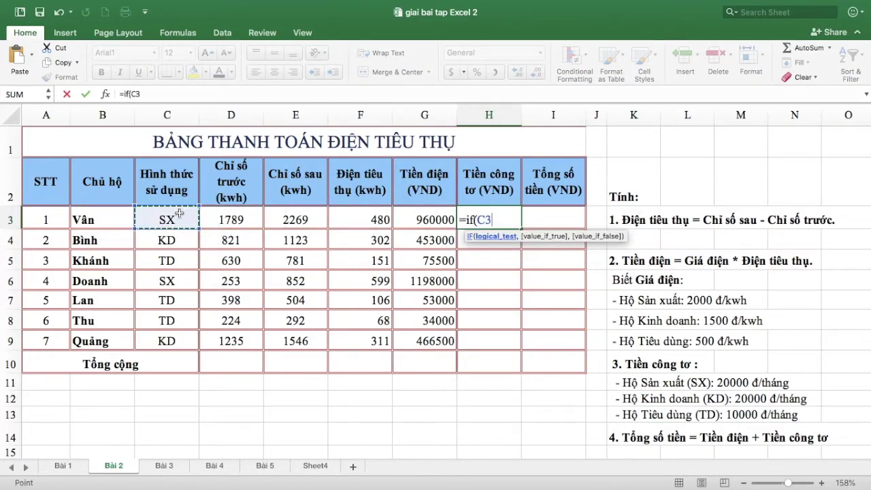
pyautogui.write('= "TD"')
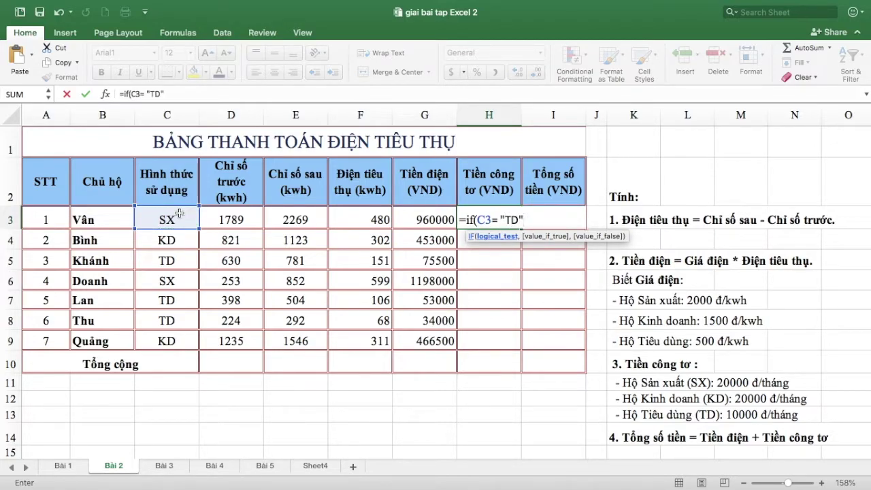
pyautogui.write(',')
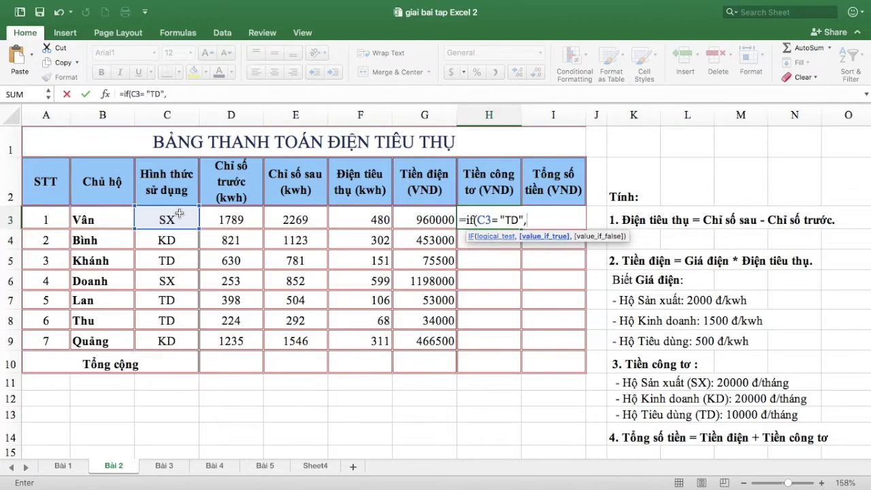
pyautogui.write(' 10000')
pyautogui.write(', 20000)')
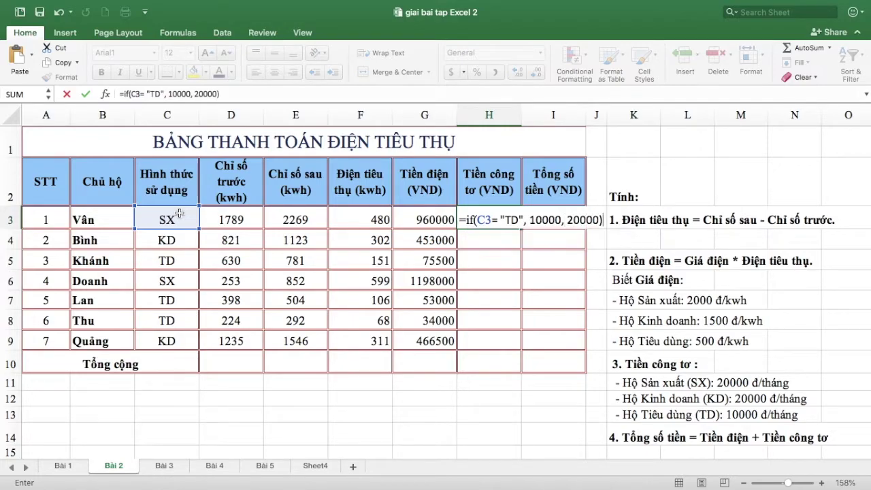
pyautogui.press('Return')
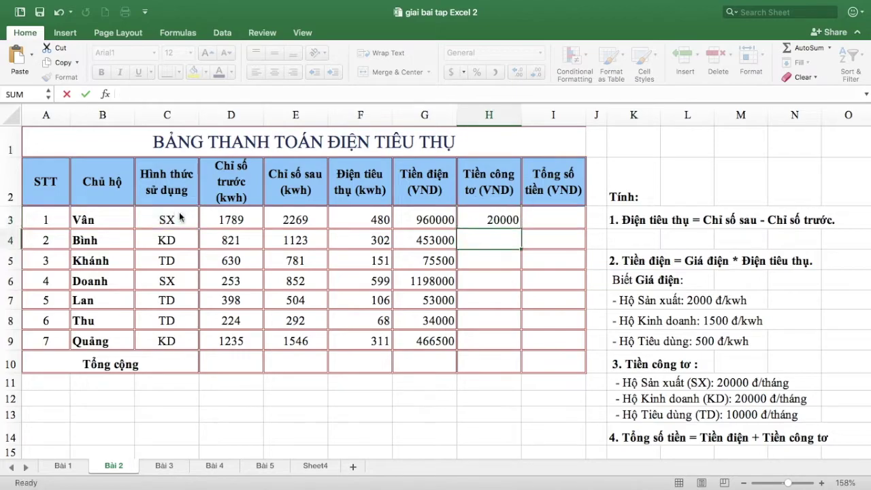
pyautogui.click(480, 218)
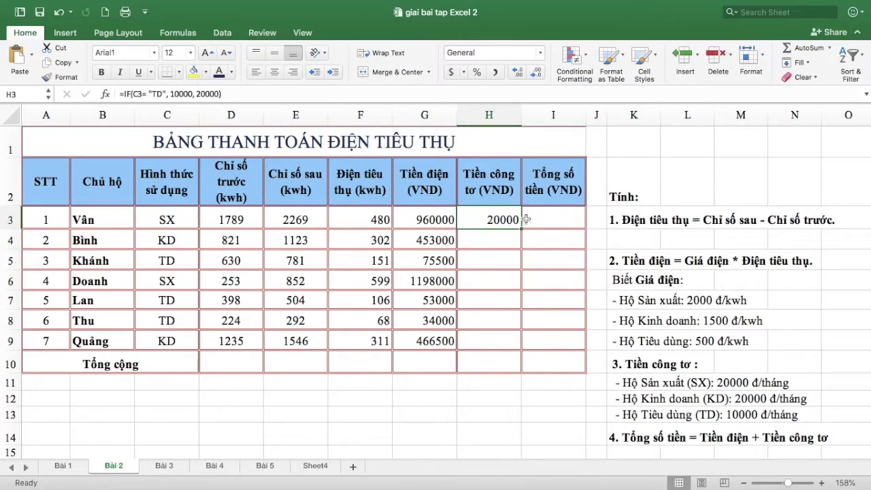
pyautogui.moveTo(526, 219); pyautogui.dragTo(502, 244)
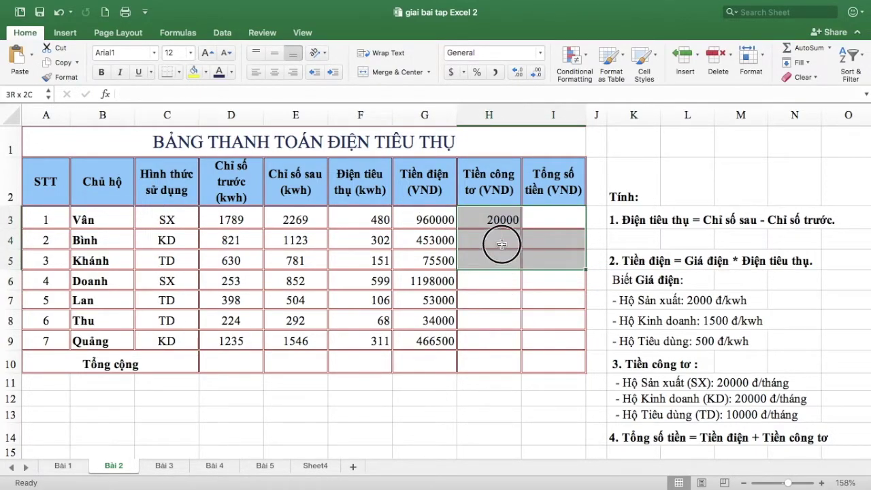
pyautogui.moveTo(501, 244)
pyautogui.mouseDown()
pyautogui.moveTo(504, 222)
pyautogui.moveTo(514, 336)
pyautogui.mouseUp()
pyautogui.moveTo(517, 343); pyautogui.dragTo(518, 342)
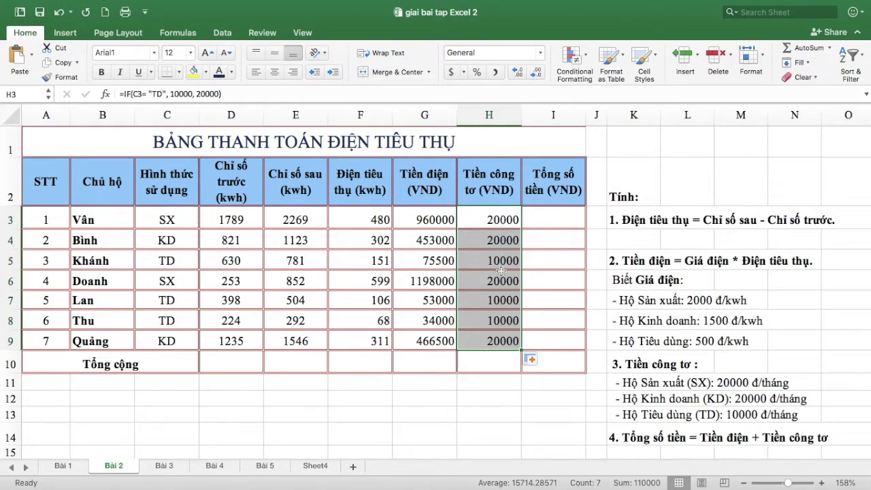
pyautogui.click(500, 220)
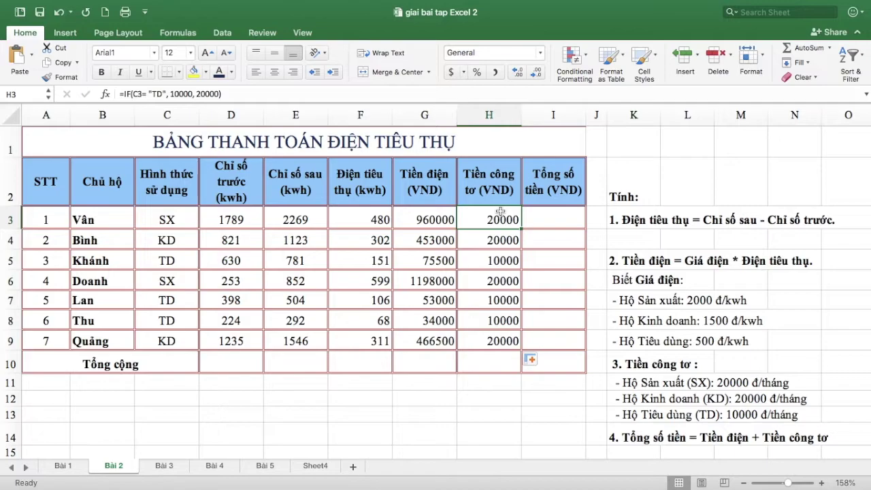
# Enter =G3+H3 in I3 and fill it down to I9, giving totals from 44000 to 1218000
pyautogui.click(554, 223)
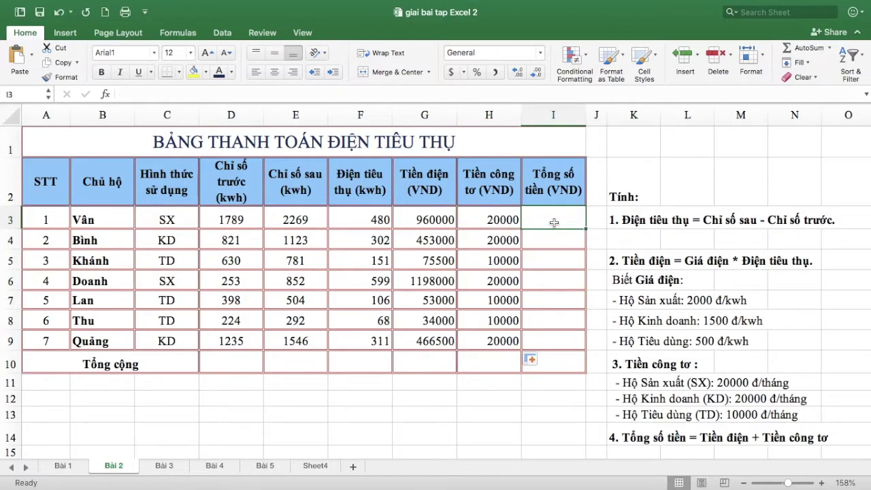
pyautogui.write('=')
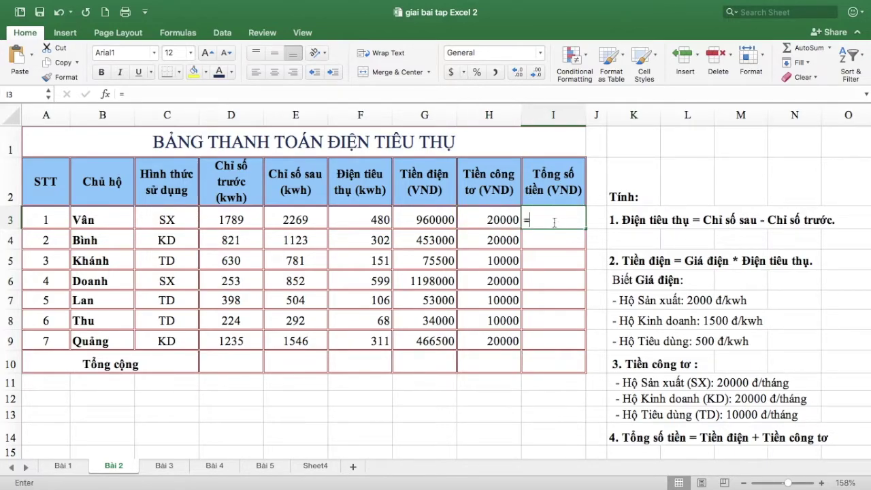
pyautogui.click(425, 220)
pyautogui.write('+')
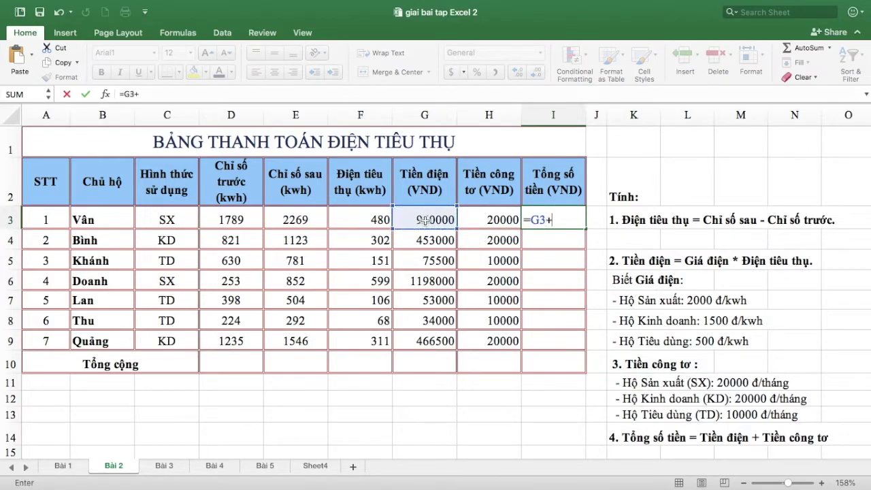
pyautogui.click(486, 221)
pyautogui.press('Return')
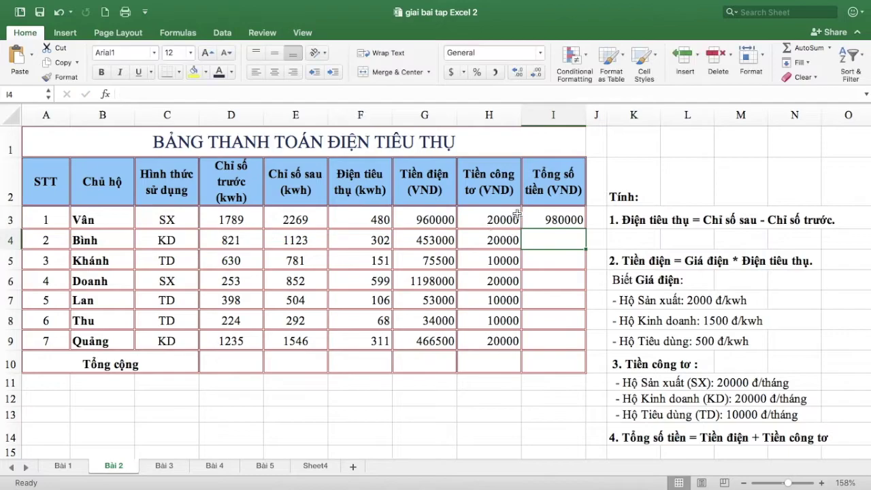
pyautogui.click(550, 217)
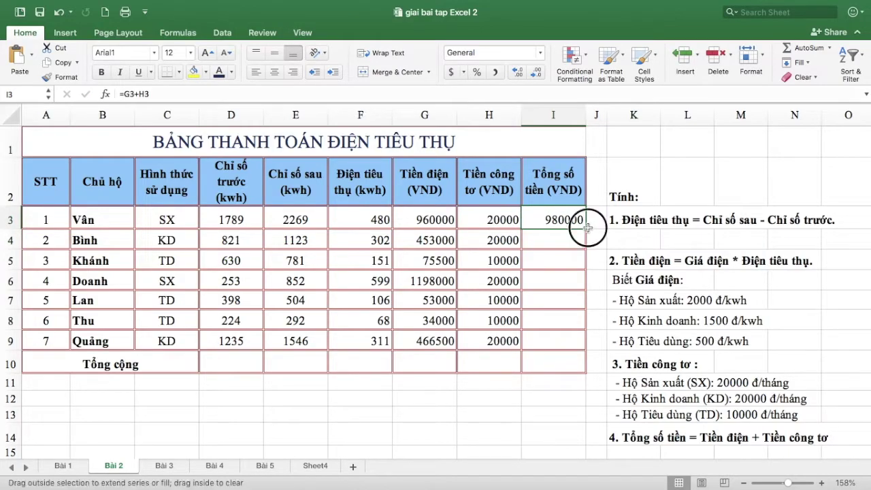
pyautogui.moveTo(587, 227); pyautogui.dragTo(580, 346)
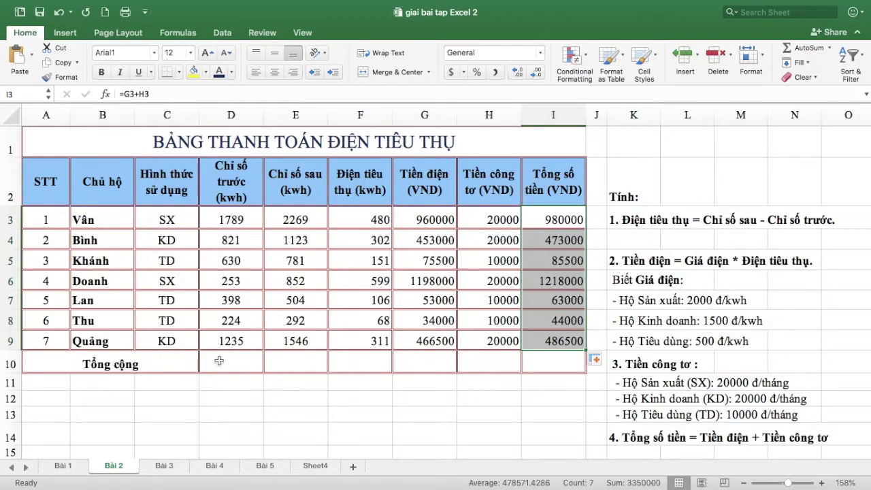
pyautogui.click(360, 363)
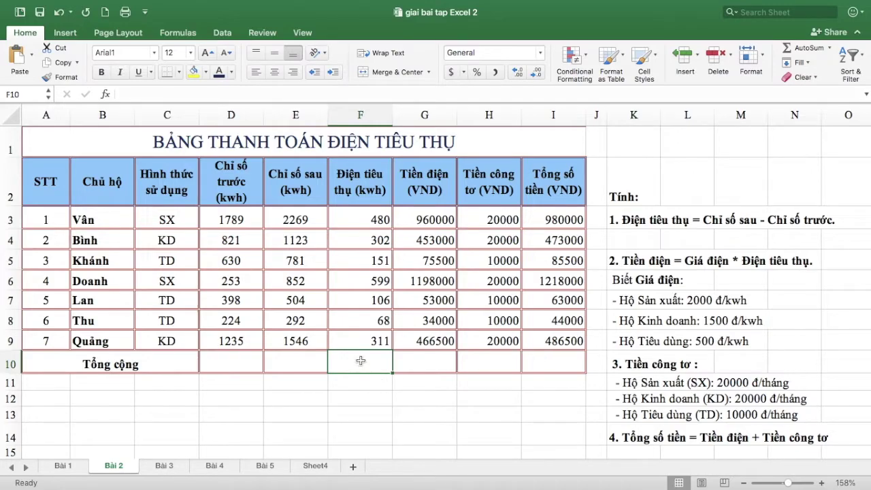
# Enter =SUM(F3:F9) in F10 to total the consumption column, giving 2017
pyautogui.write('=')
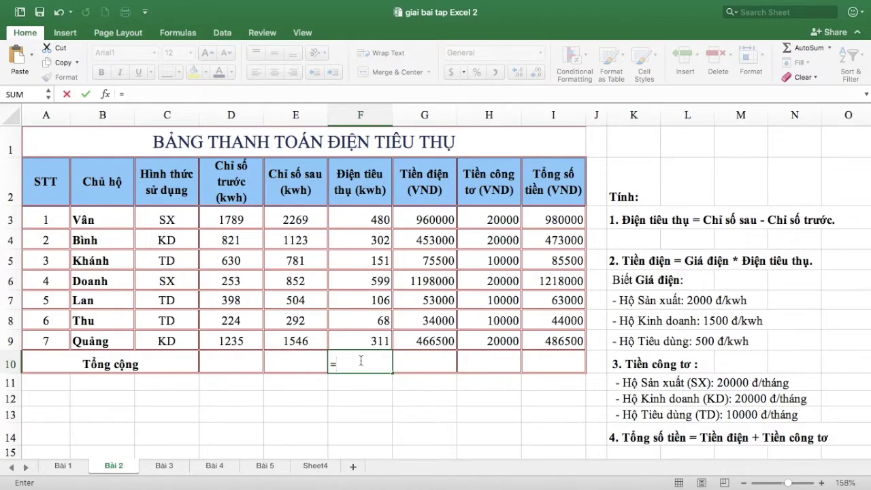
pyautogui.write('sum(')
pyautogui.moveTo(360, 219); pyautogui.dragTo(361, 333)
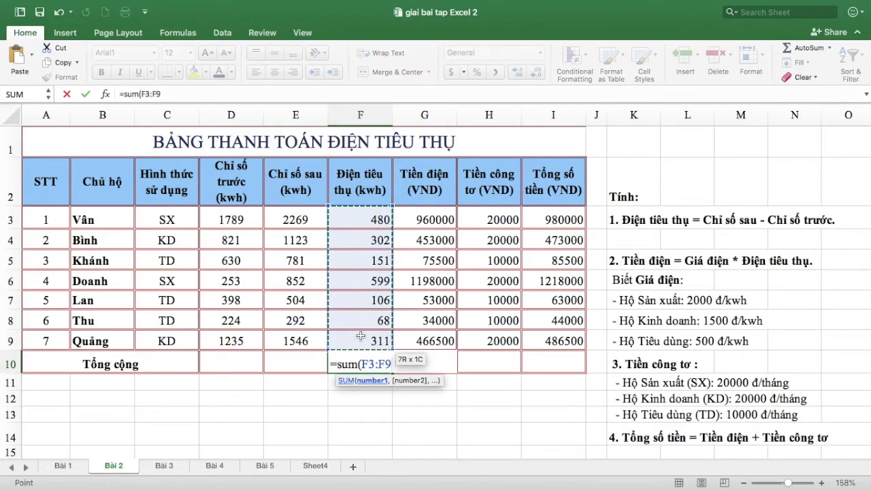
pyautogui.write(')')
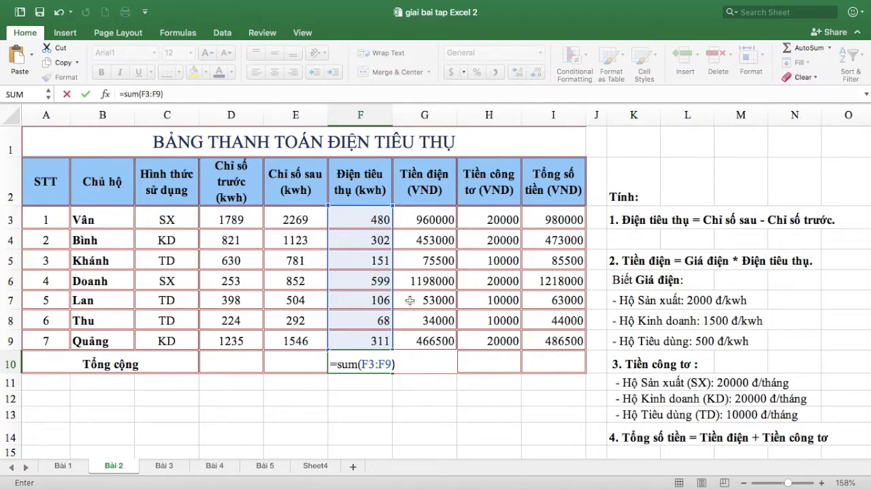
pyautogui.press('Return')
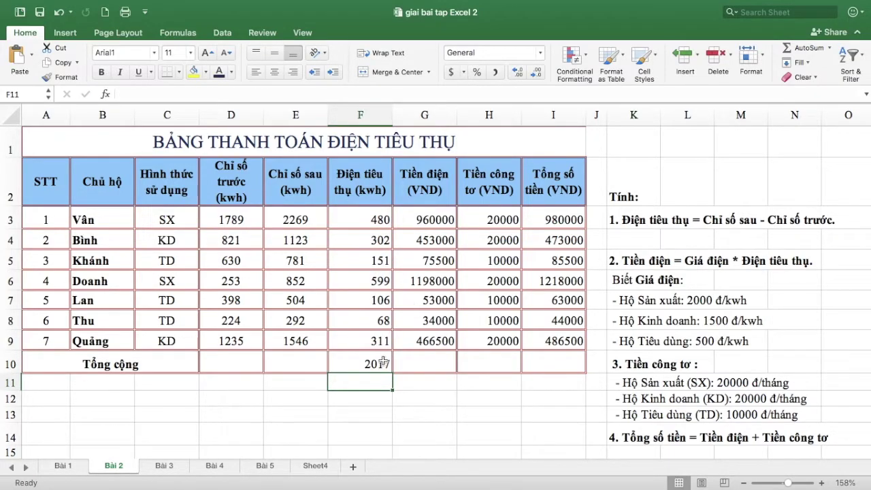
pyautogui.doubleClick(386, 363)
pyautogui.press('Return')
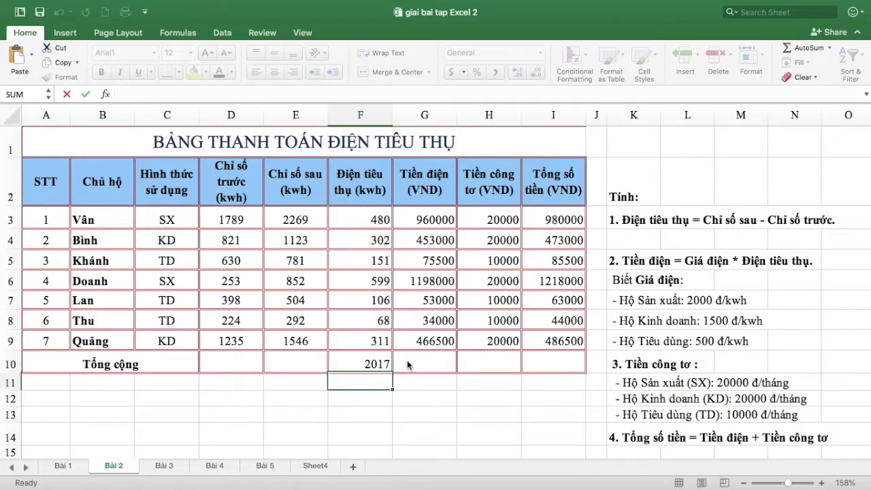
# Copy the F10 SUM formula across to I10, giving totals 3240000, 110000 and 3350000
pyautogui.click(385, 365)
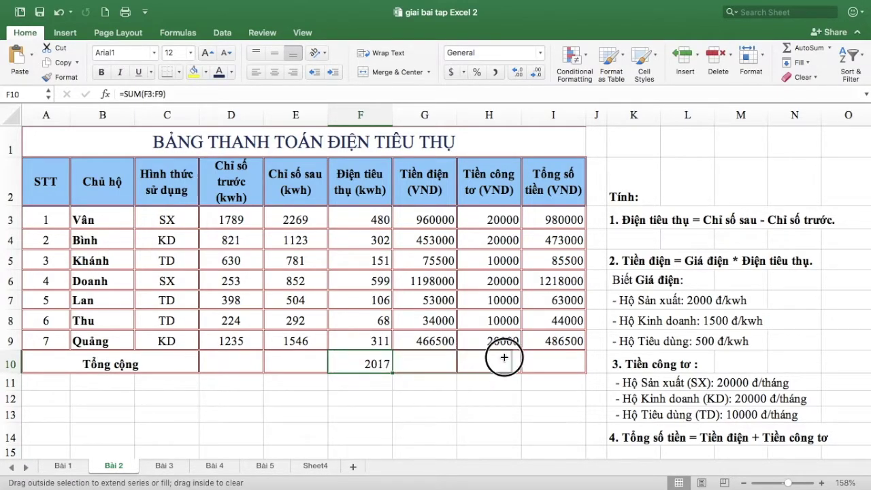
pyautogui.moveTo(562, 355); pyautogui.dragTo(563, 355)
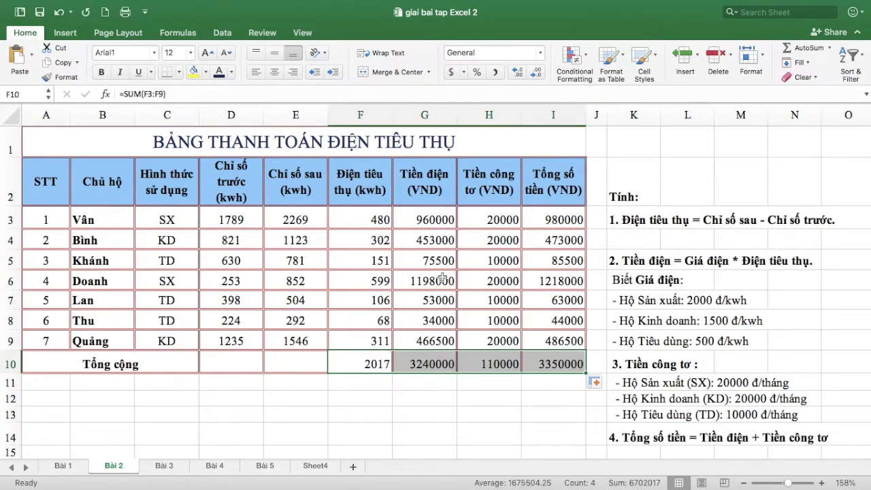
pyautogui.click(446, 364)
pyautogui.click(578, 363)
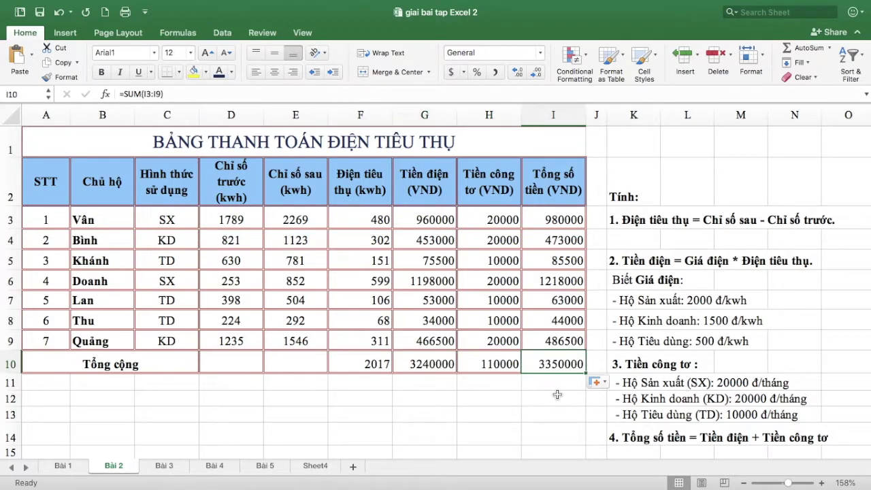